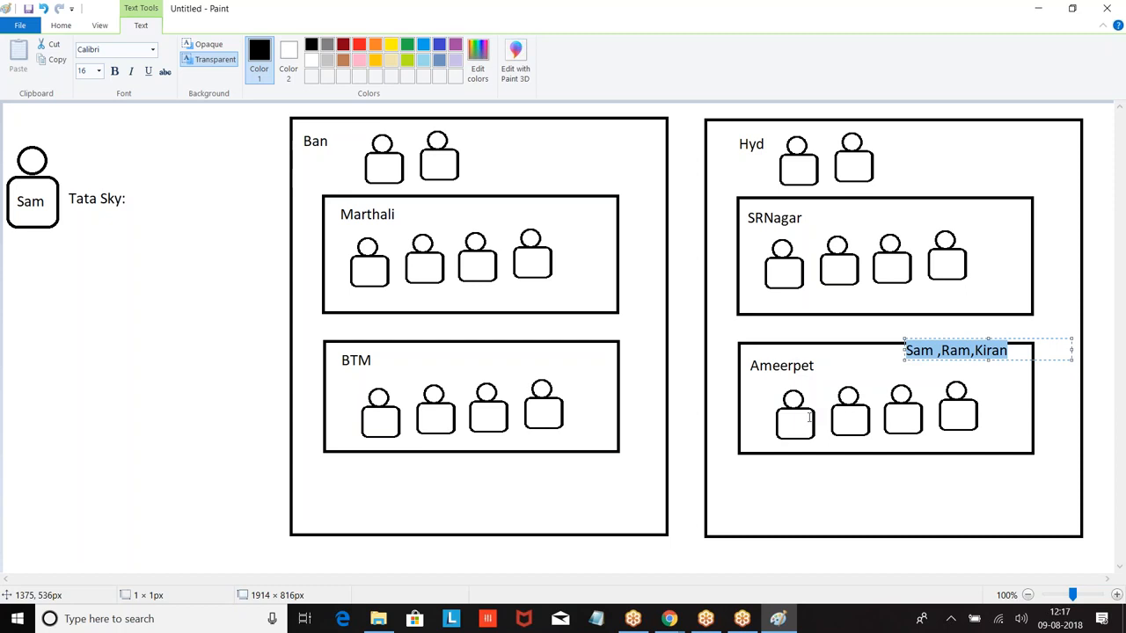
Step: Switch to the Salesforce opportunity page in Chrome and open Setup
{"action": "left_click", "coordinate": [666, 619]}
{"action": "left_click", "coordinate": [597, 538]}
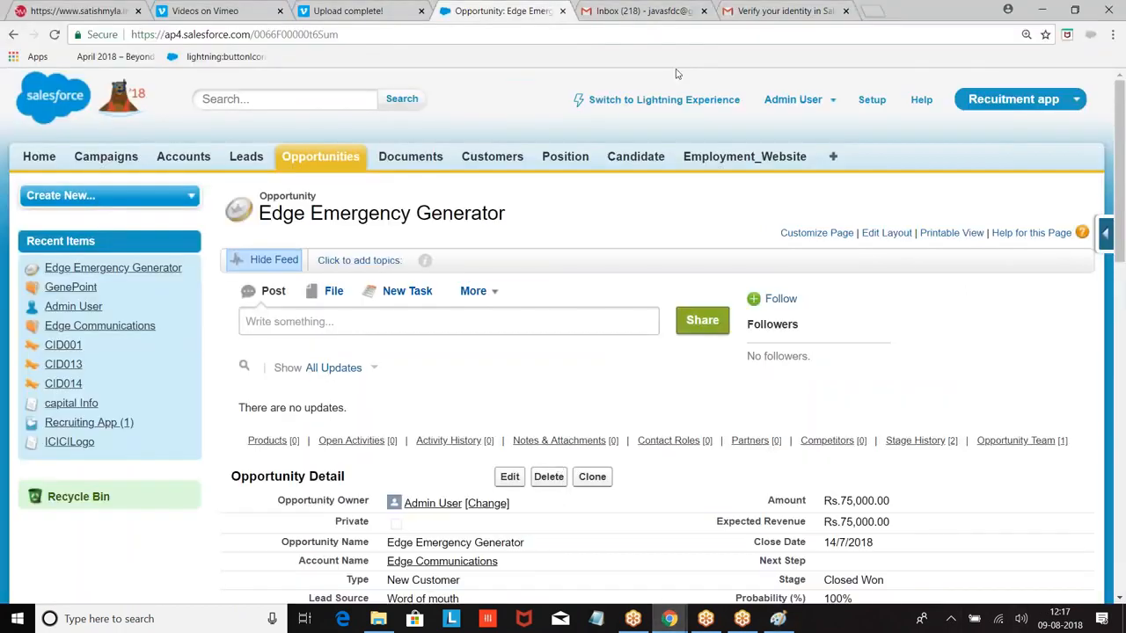
{"action": "left_click", "coordinate": [880, 102]}
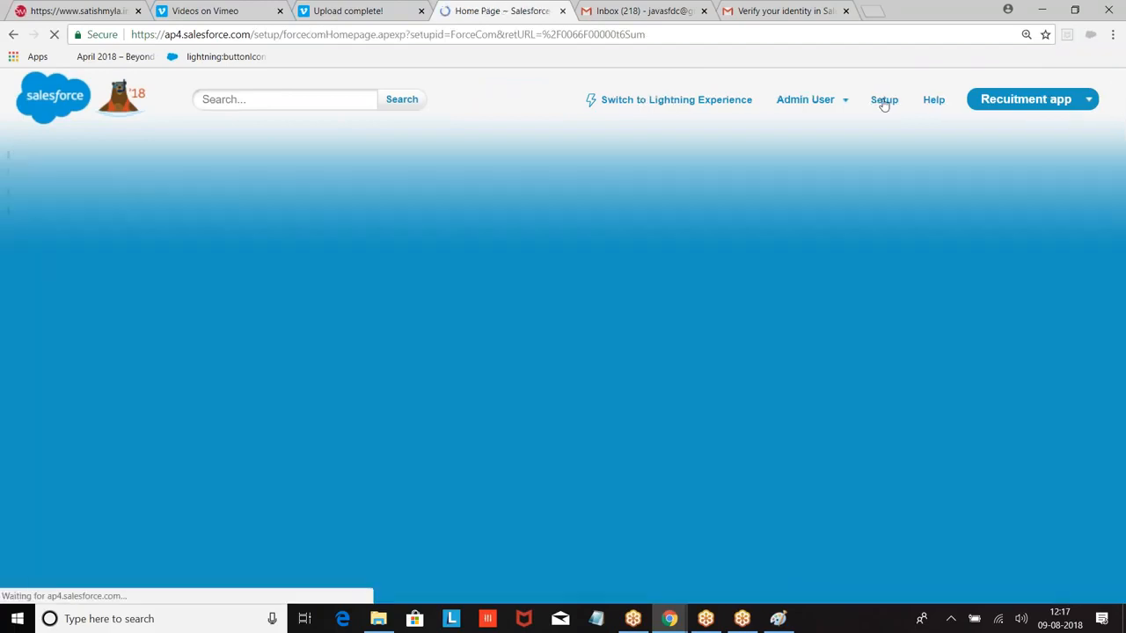
Step: Enable Enterprise Territory Management in the Manage Territories settings
{"action": "scroll", "coordinate": [272, 217], "scroll_direction": "down", "scroll_amount": 4}
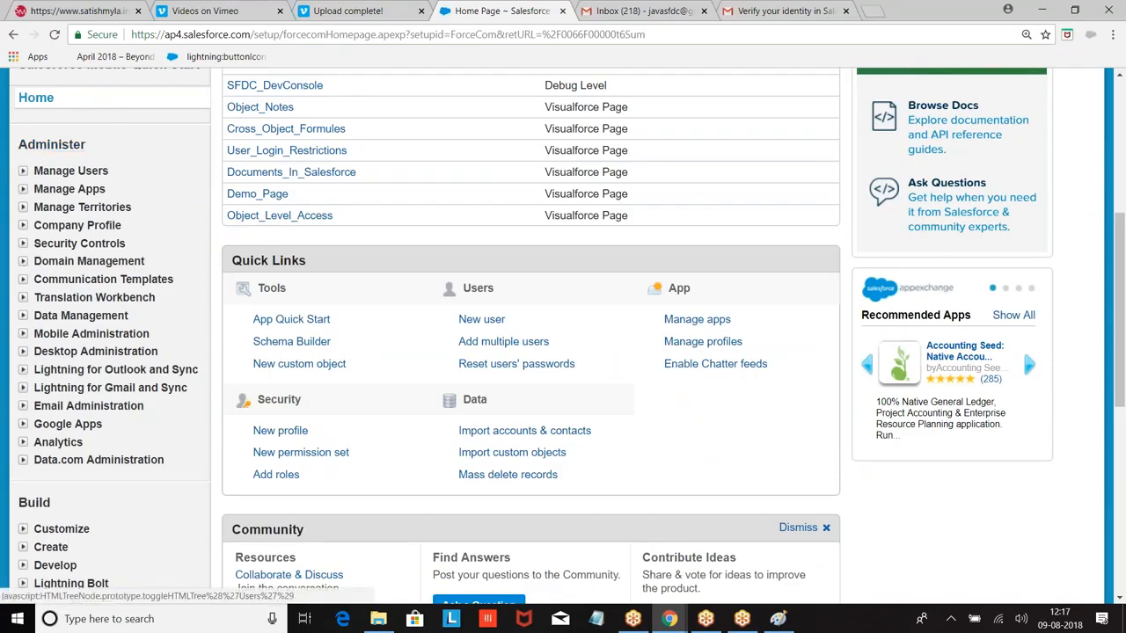
{"action": "left_click", "coordinate": [124, 212]}
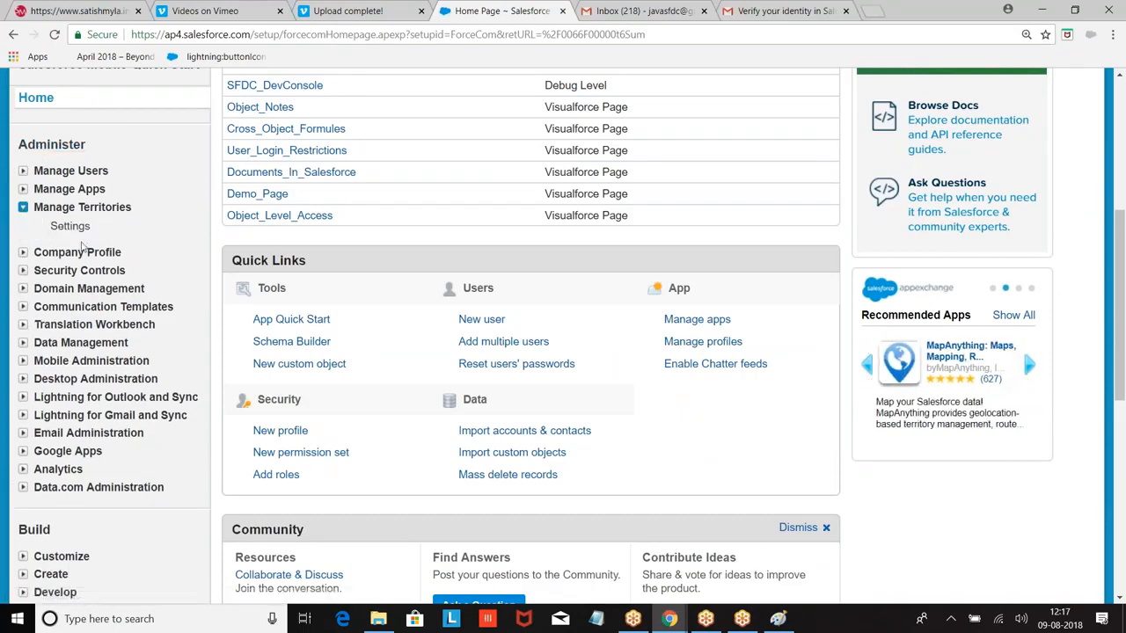
{"action": "left_click", "coordinate": [70, 227]}
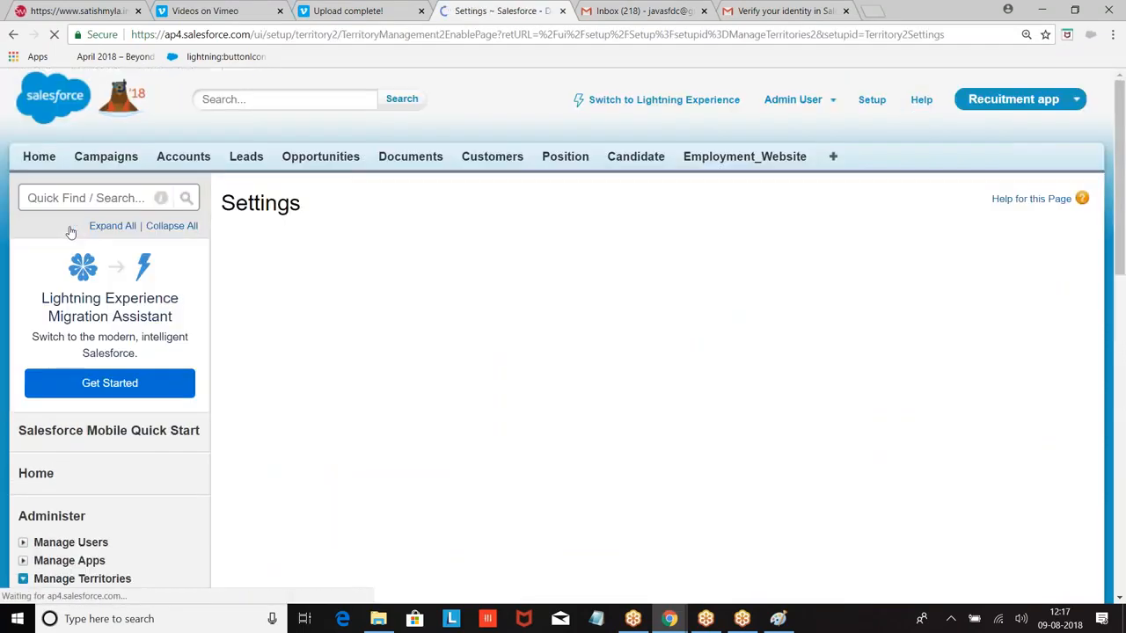
{"action": "scroll", "coordinate": [515, 239], "scroll_direction": "down", "scroll_amount": 2}
{"action": "left_click", "coordinate": [696, 404]}
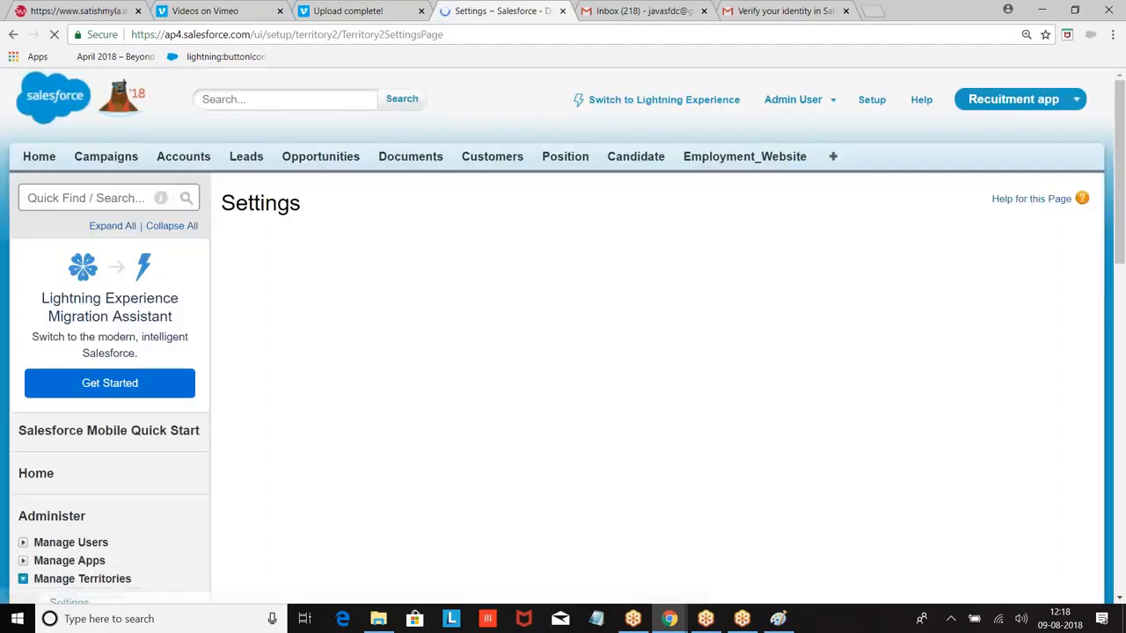
Step: Set default account access so territory users can view, edit, transfer and delete assigned accounts, and save the settings
{"action": "scroll", "coordinate": [286, 285], "scroll_direction": "down", "scroll_amount": 2}
{"action": "left_click_drag", "start_coordinate": [293, 275], "coordinate": [350, 274]}
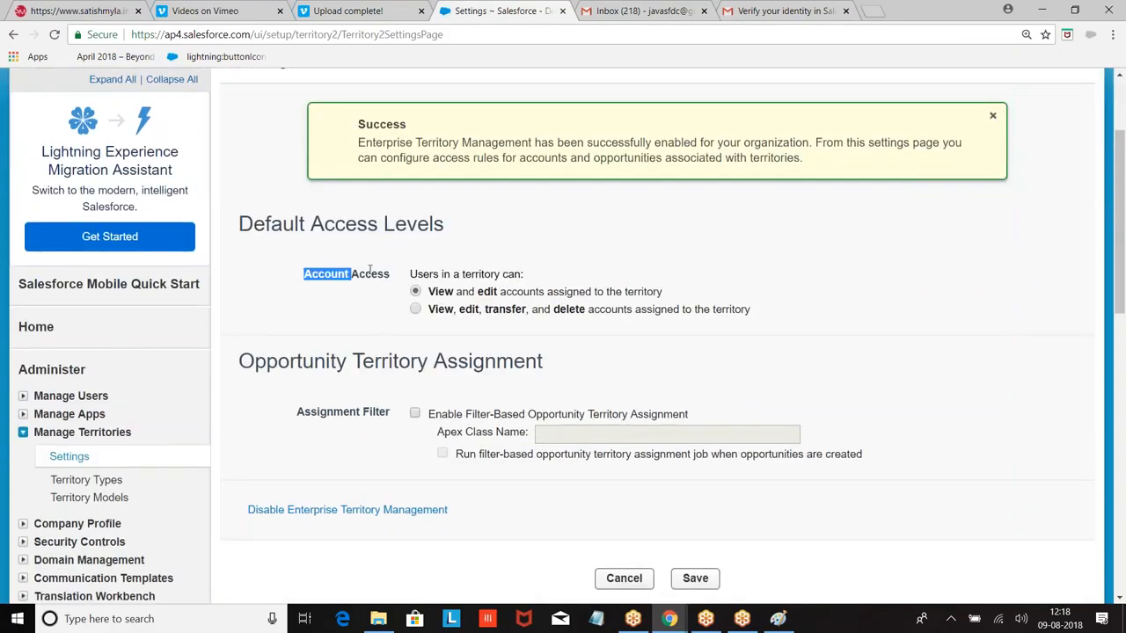
{"action": "left_click", "coordinate": [359, 296]}
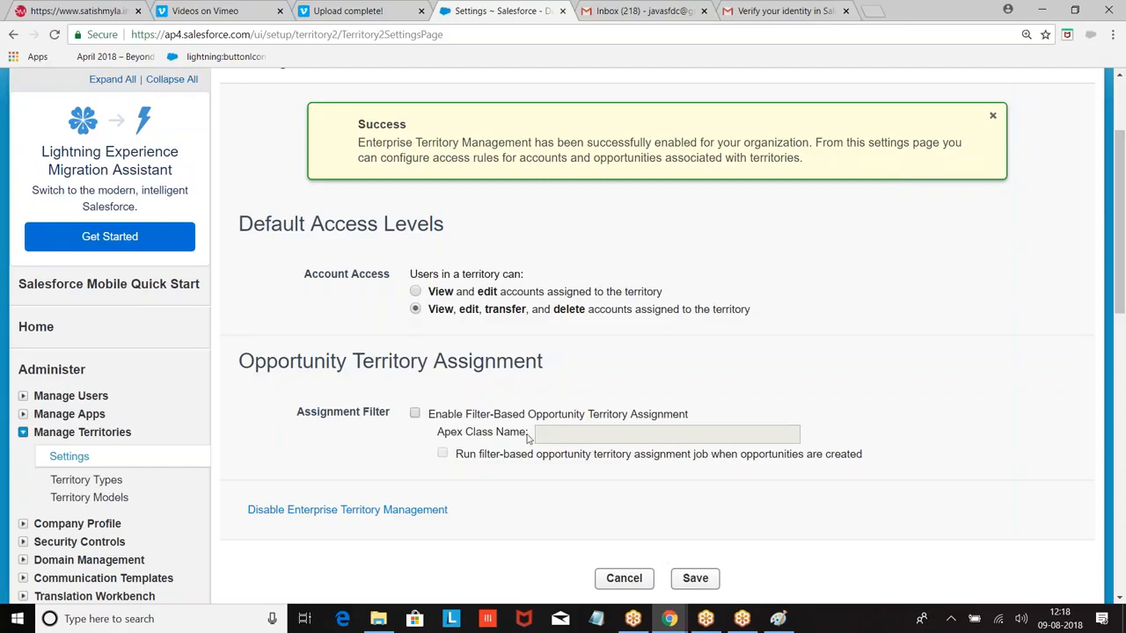
{"action": "left_click", "coordinate": [695, 578]}
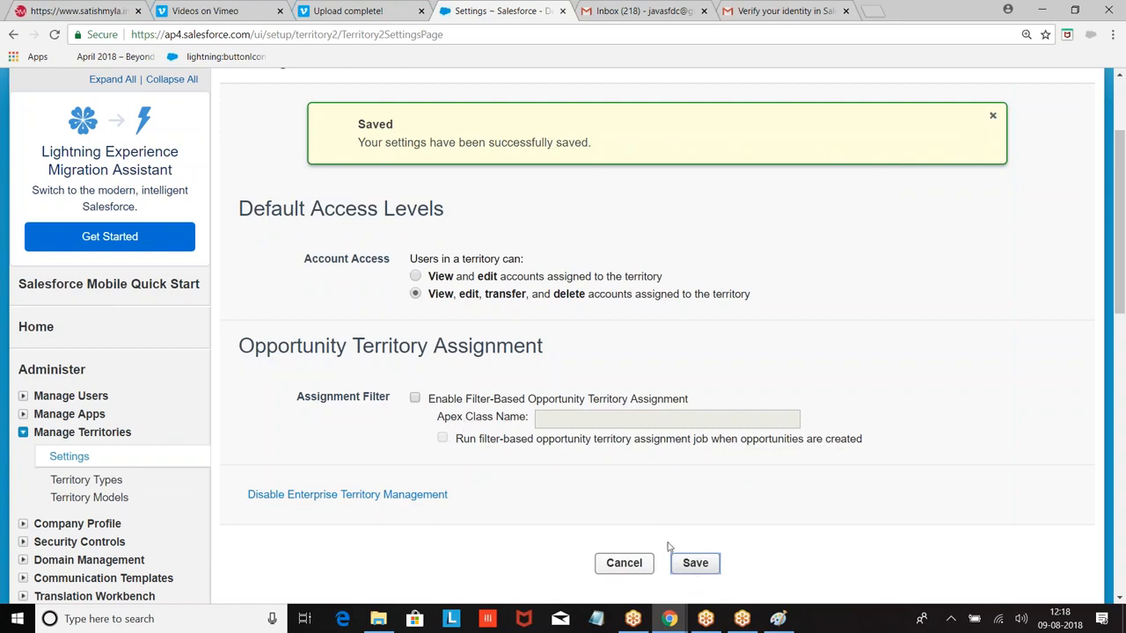
Step: Create and save a territory type labelled North Indian with priority 1
{"action": "scroll", "coordinate": [369, 352], "scroll_direction": "down", "scroll_amount": 3}
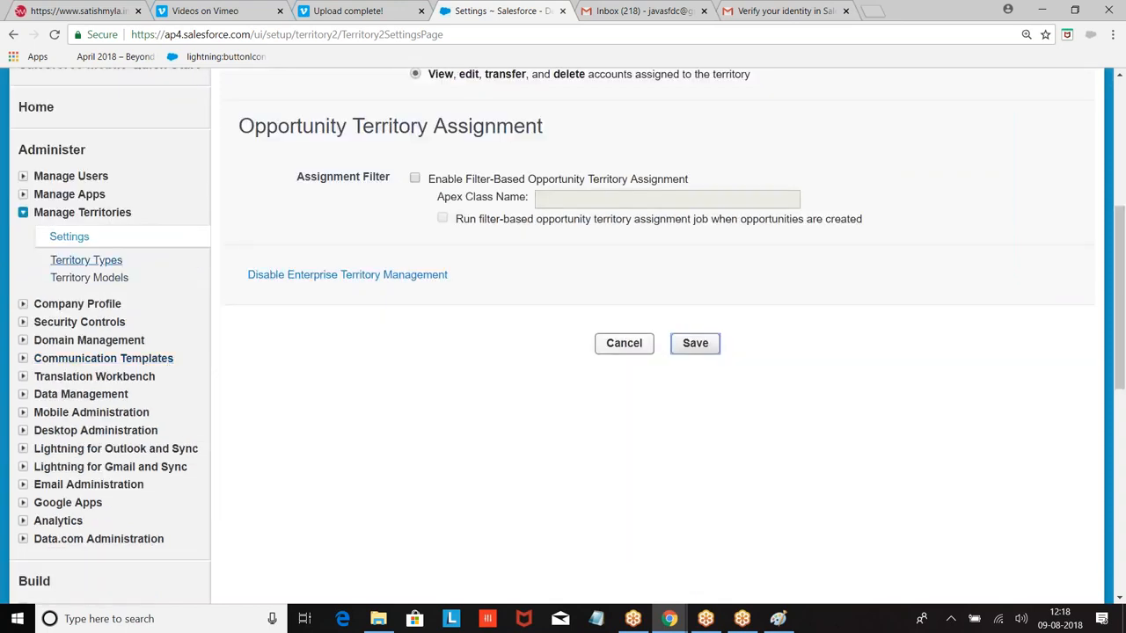
{"action": "left_click", "coordinate": [74, 262]}
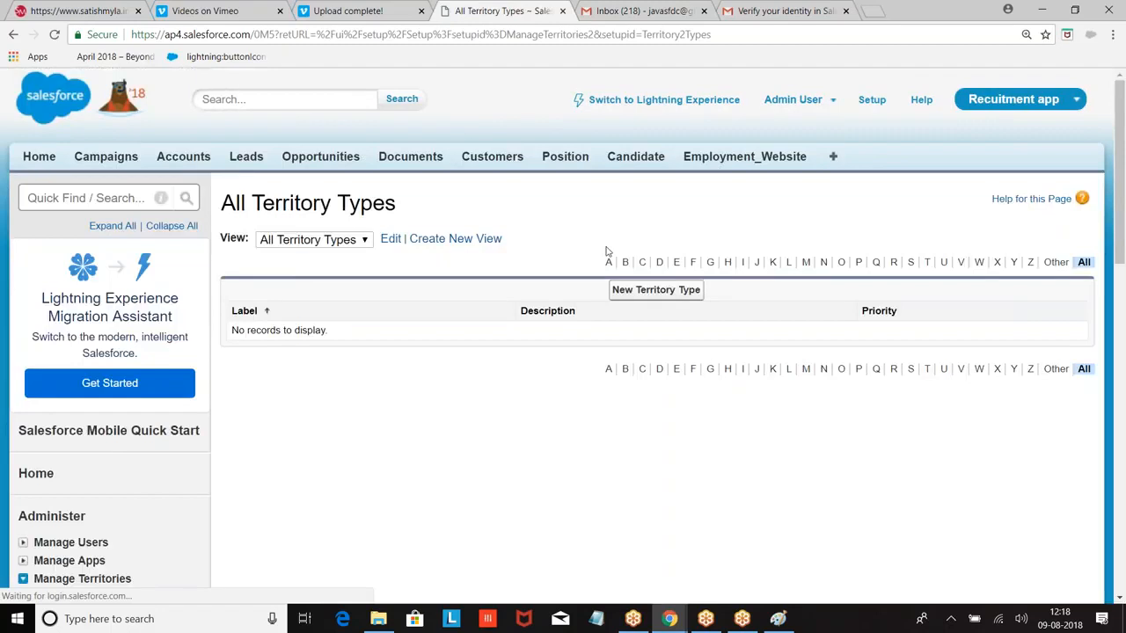
{"action": "left_click", "coordinate": [647, 291]}
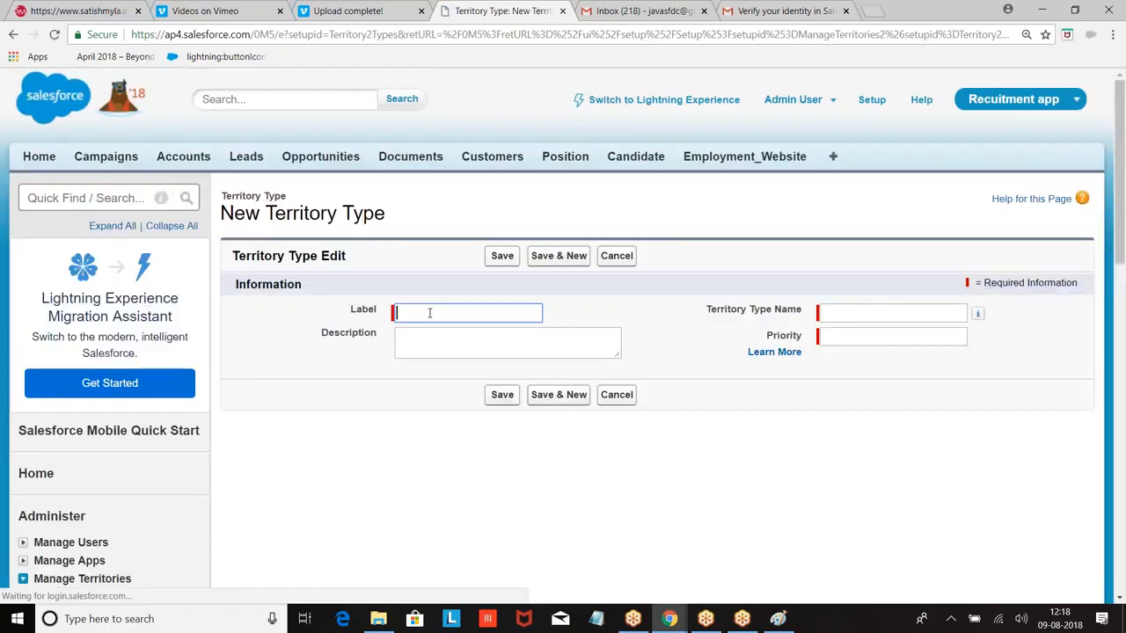
{"action": "type", "text": "North Indian"}
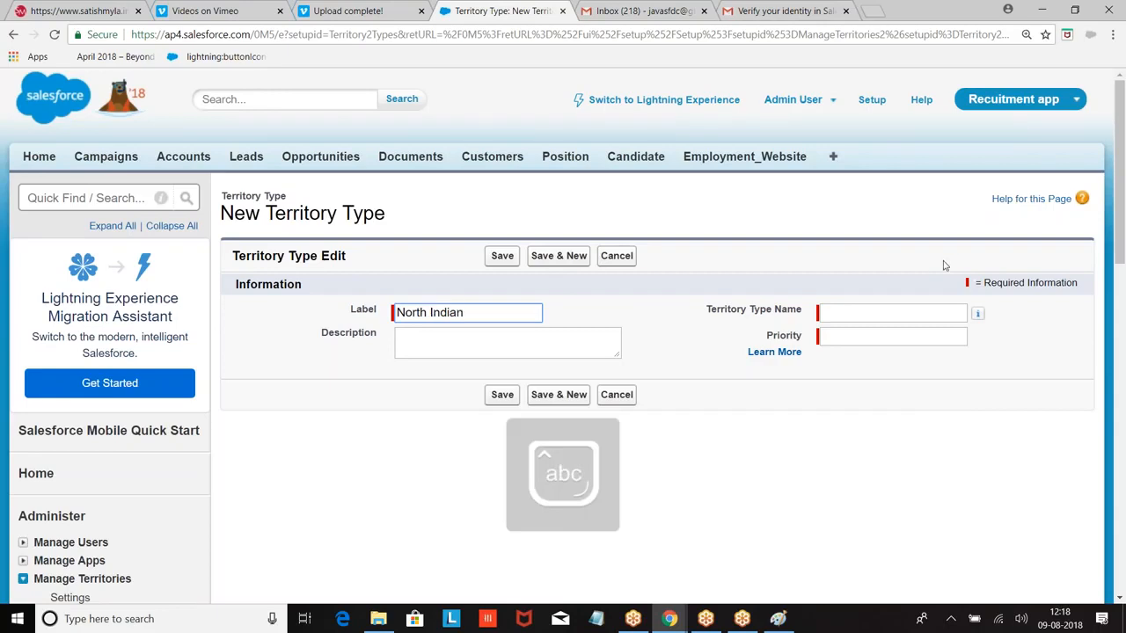
{"action": "left_click", "coordinate": [855, 290]}
{"action": "left_click", "coordinate": [849, 340]}
{"action": "left_click", "coordinate": [503, 256]}
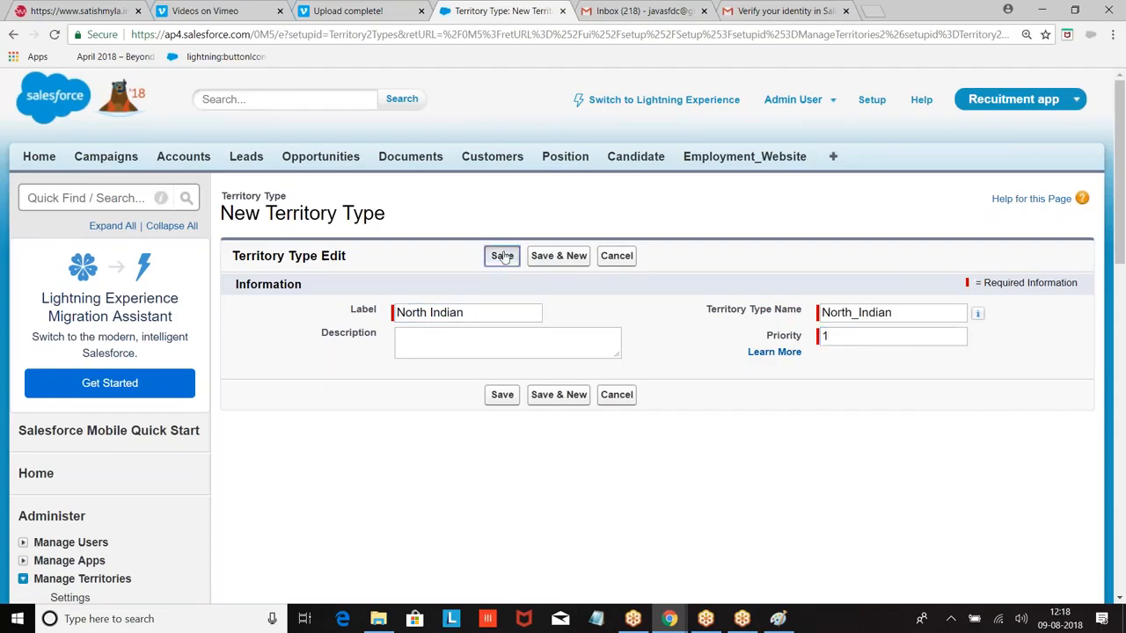
Step: Create and save a second territory type labelled South India with priority 2
{"action": "scroll", "coordinate": [144, 427], "scroll_direction": "down", "scroll_amount": 4}
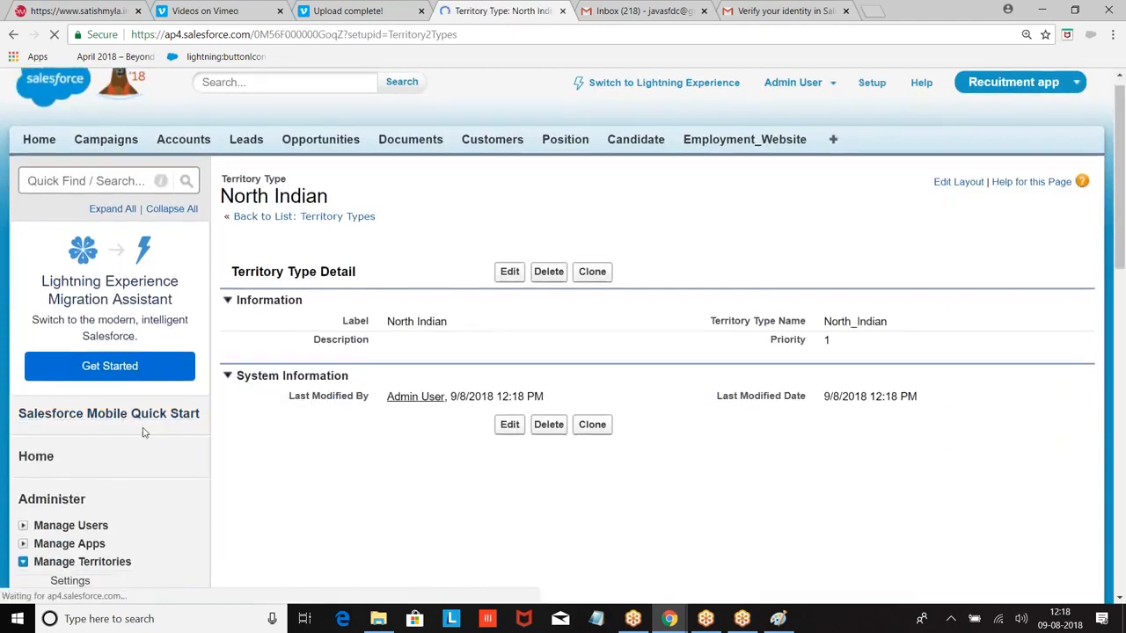
{"action": "left_click", "coordinate": [82, 331]}
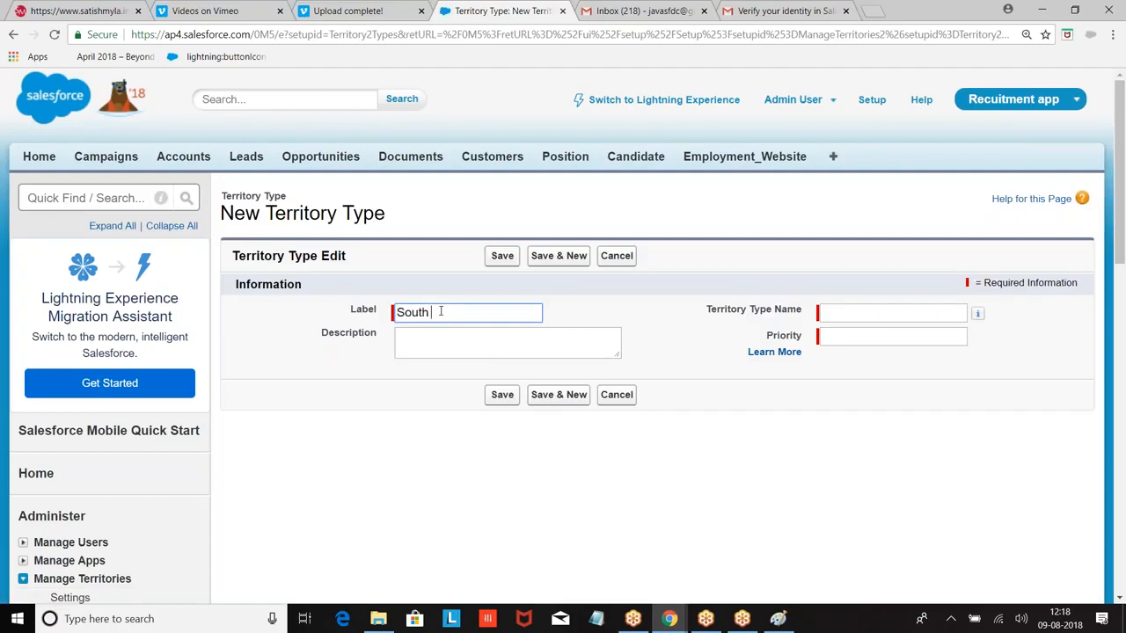
{"action": "left_click", "coordinate": [866, 309]}
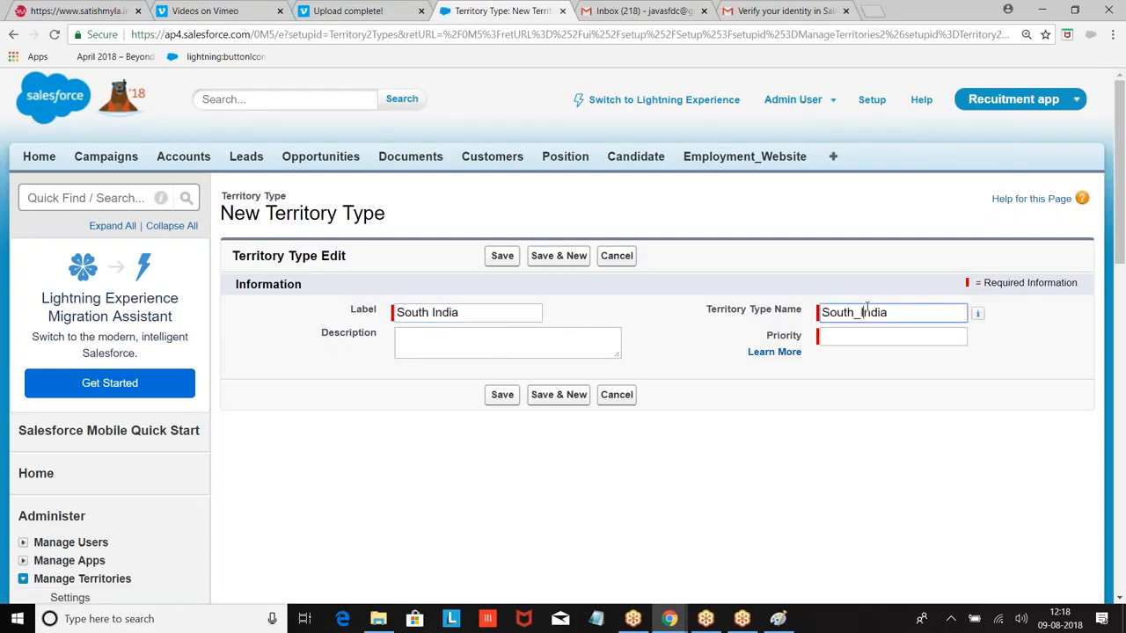
{"action": "left_click", "coordinate": [840, 338]}
{"action": "type", "text": "1"}
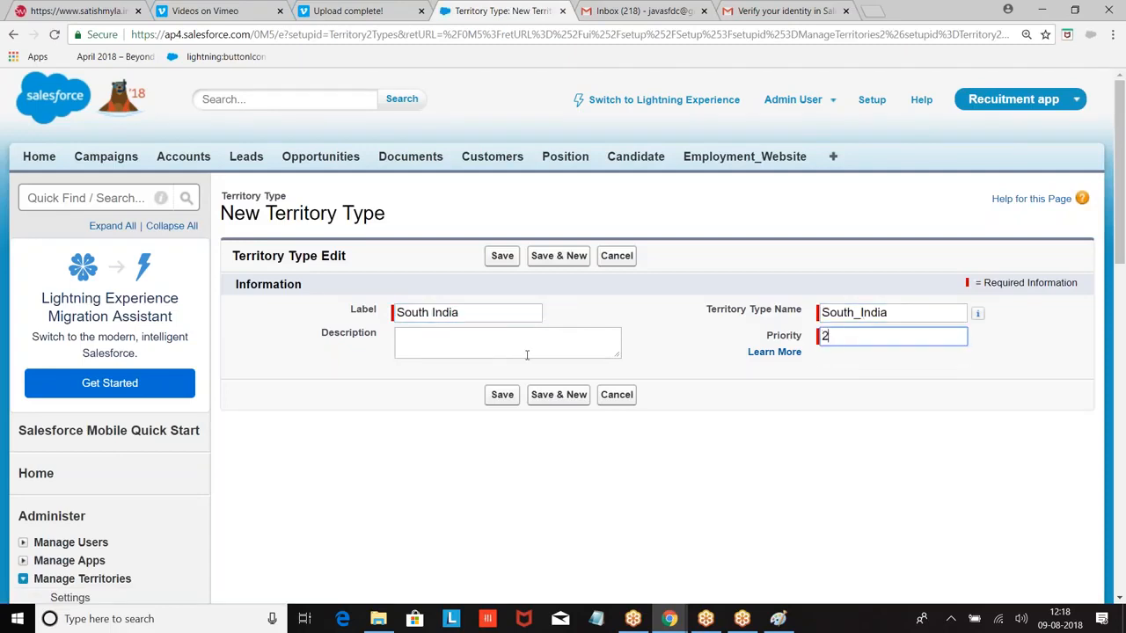
{"action": "left_click", "coordinate": [502, 394]}
Step: Create a territory model labelled Hyd and save it, continuing with another new model
{"action": "scroll", "coordinate": [390, 295], "scroll_direction": "down", "scroll_amount": 2}
{"action": "scroll", "coordinate": [406, 274], "scroll_direction": "down", "scroll_amount": 2}
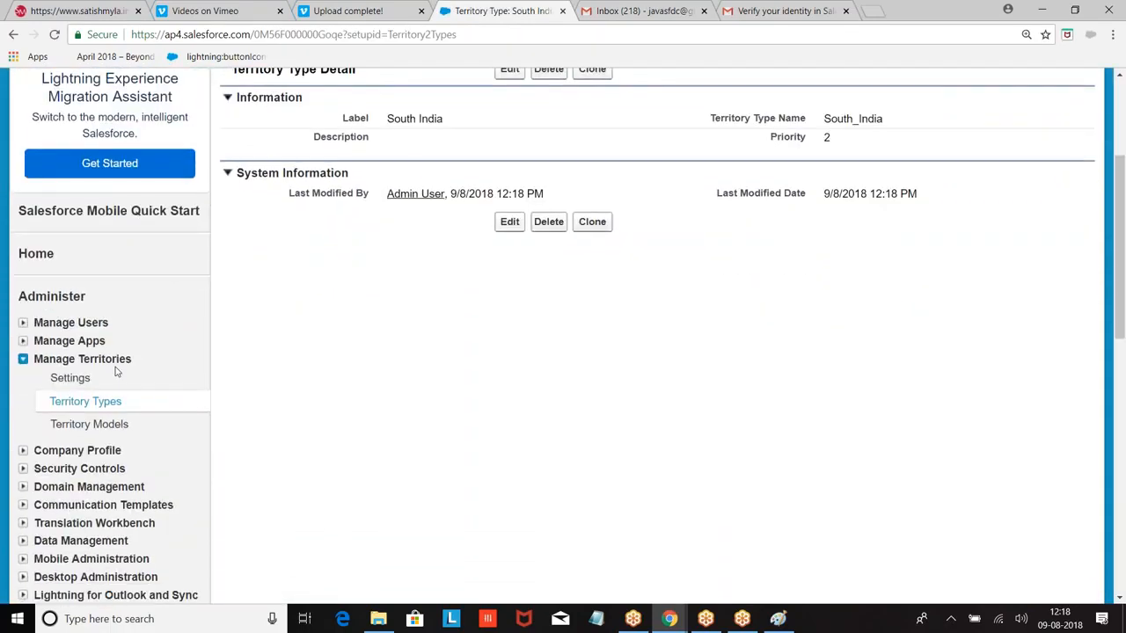
{"action": "left_click", "coordinate": [91, 426]}
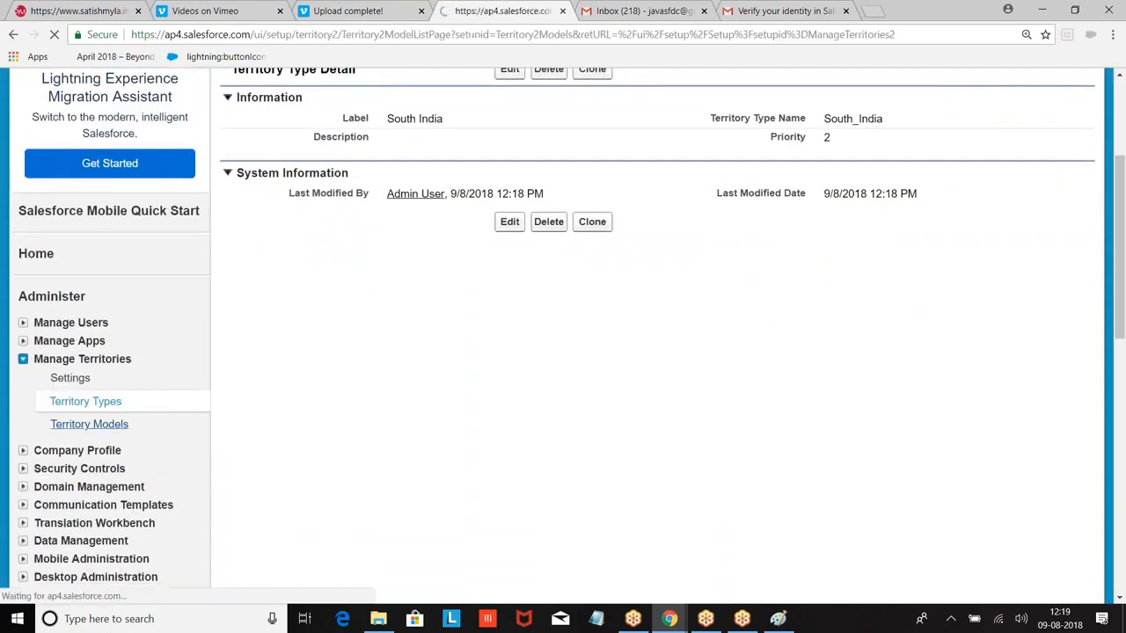
{"action": "left_click", "coordinate": [649, 294]}
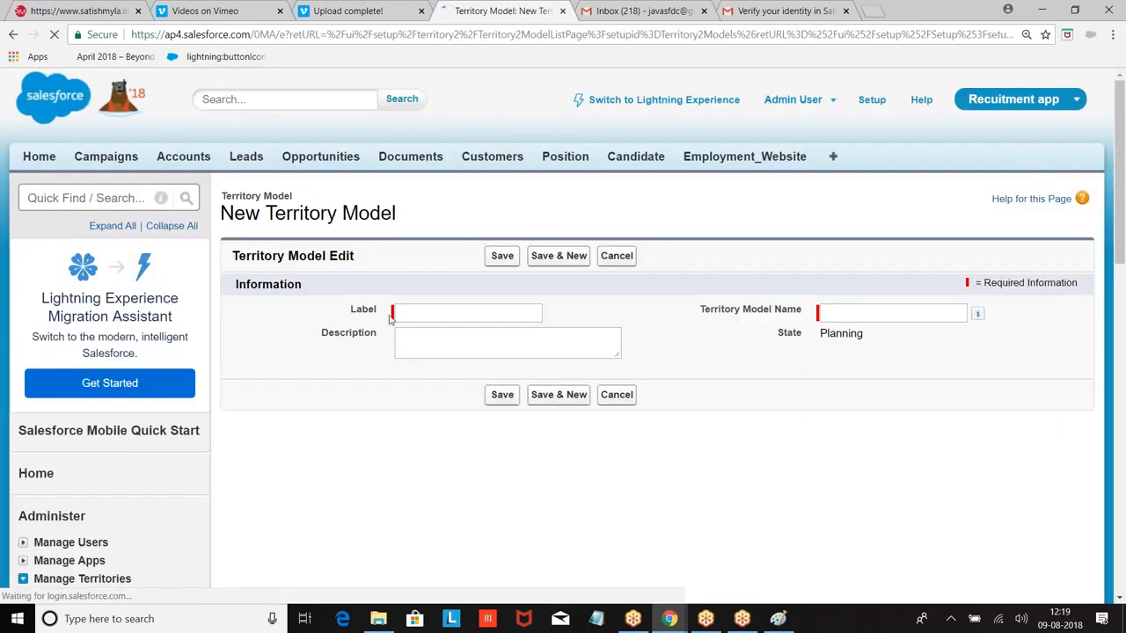
{"action": "left_click", "coordinate": [414, 310]}
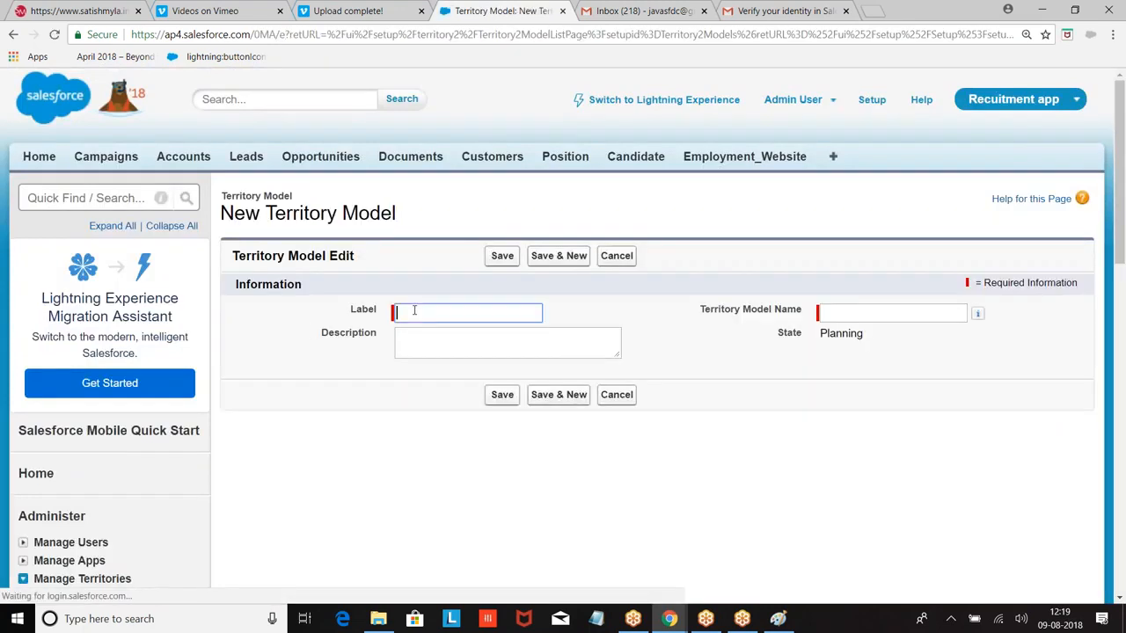
{"action": "type", "text": "Hyd"}
{"action": "left_click", "coordinate": [647, 350]}
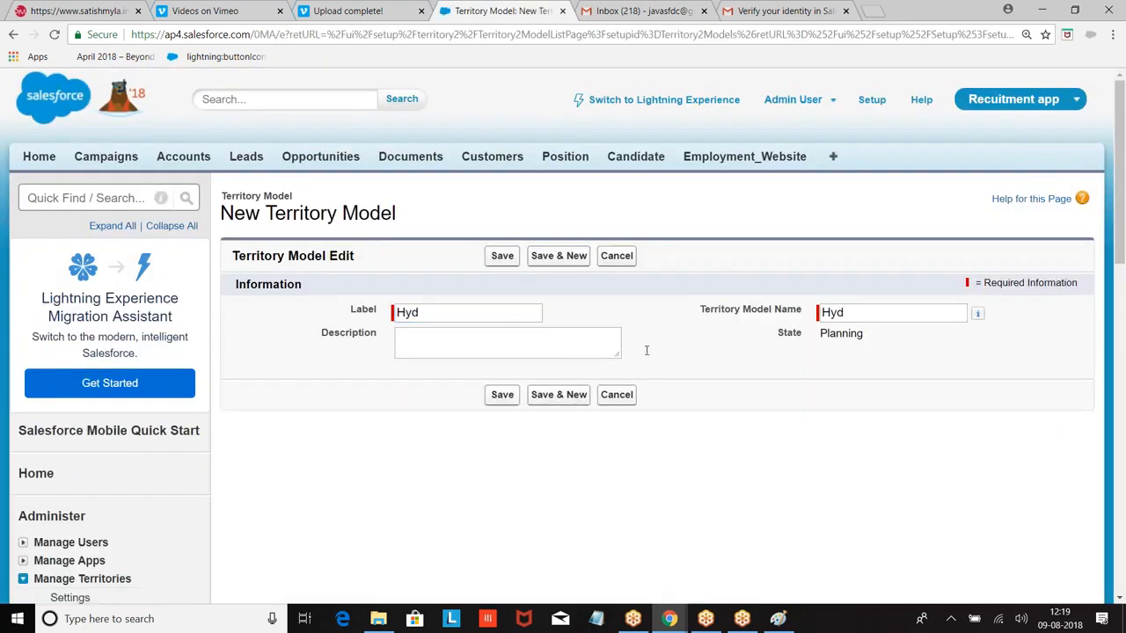
{"action": "left_click", "coordinate": [557, 397]}
Step: Label the next territory model Ban and save it, continuing with another new model
{"action": "left_click", "coordinate": [410, 311]}
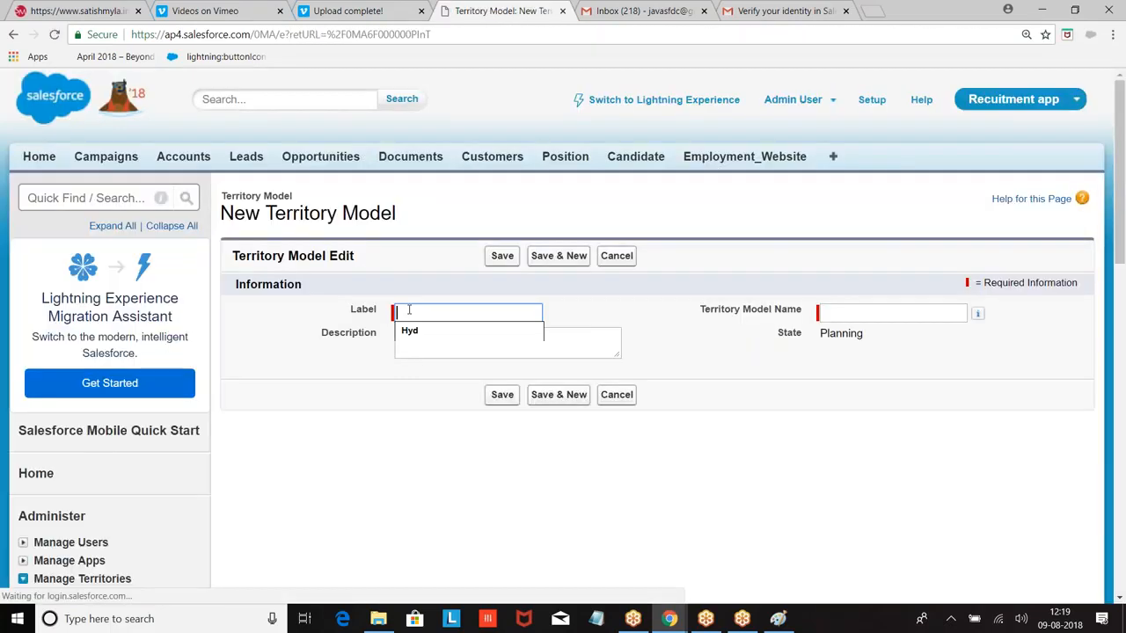
{"action": "type", "text": "Ban"}
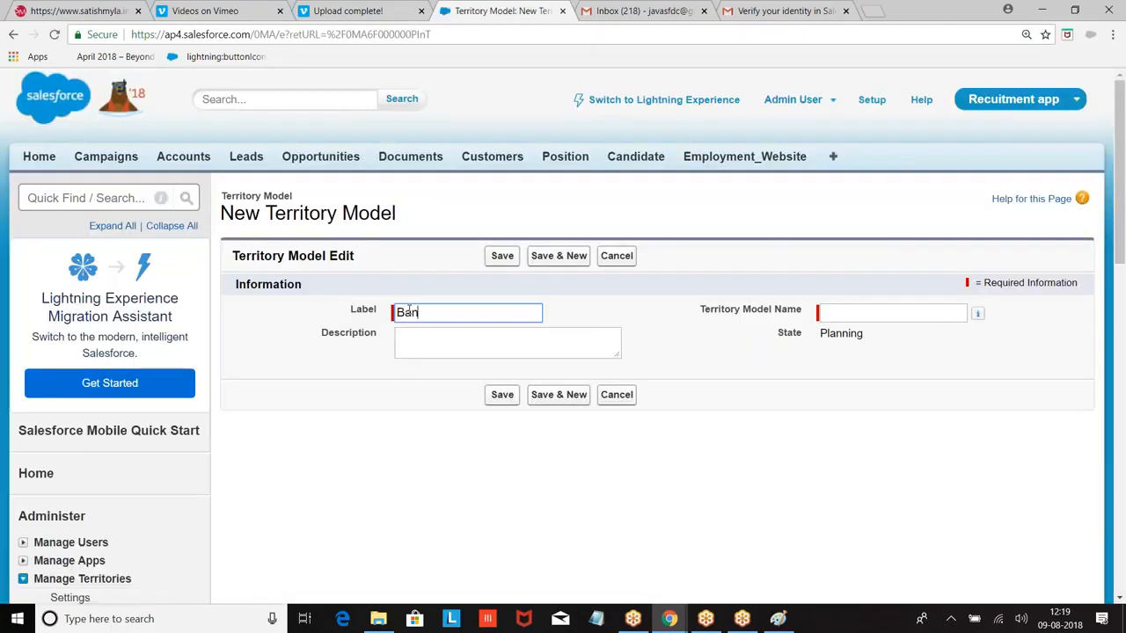
{"action": "left_click", "coordinate": [558, 395]}
Step: Label the third territory model Che and save it
{"action": "left_click", "coordinate": [423, 314]}
{"action": "type", "text": "Che"}
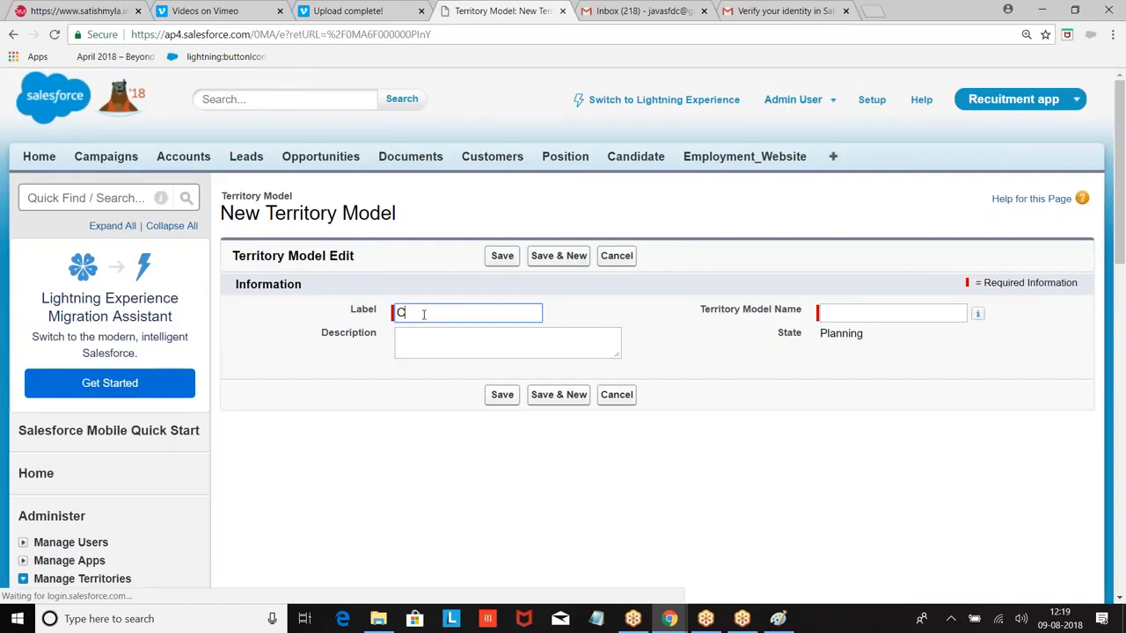
{"action": "left_click", "coordinate": [486, 388]}
{"action": "left_click", "coordinate": [491, 393]}
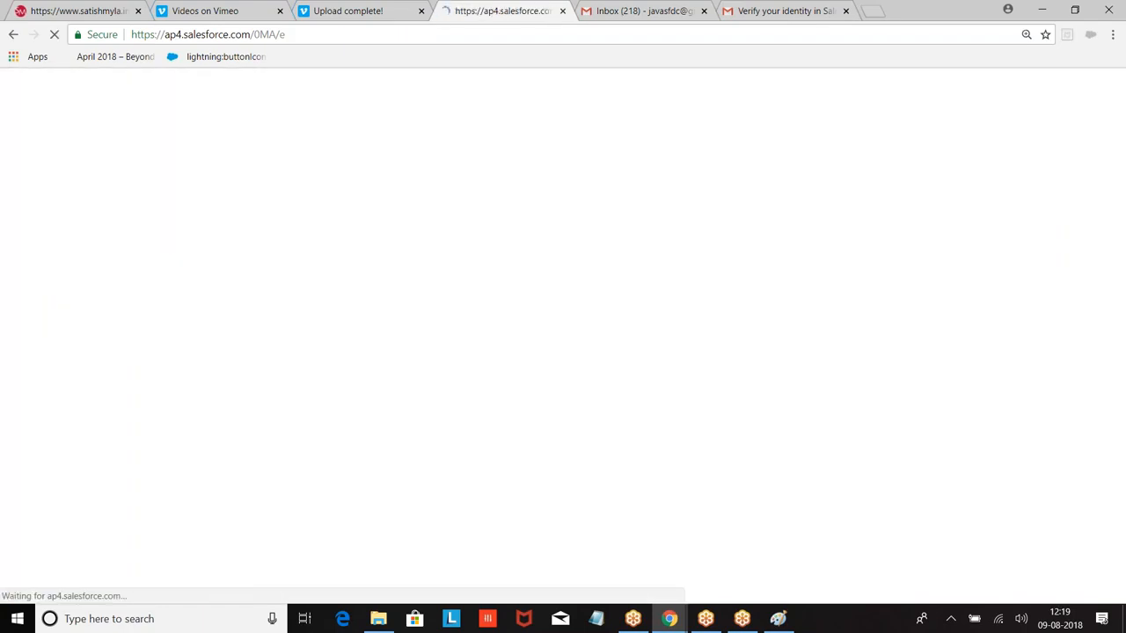
Step: Open the territory hierarchy of the Che territory model
{"action": "scroll", "coordinate": [500, 236], "scroll_direction": "down", "scroll_amount": 3}
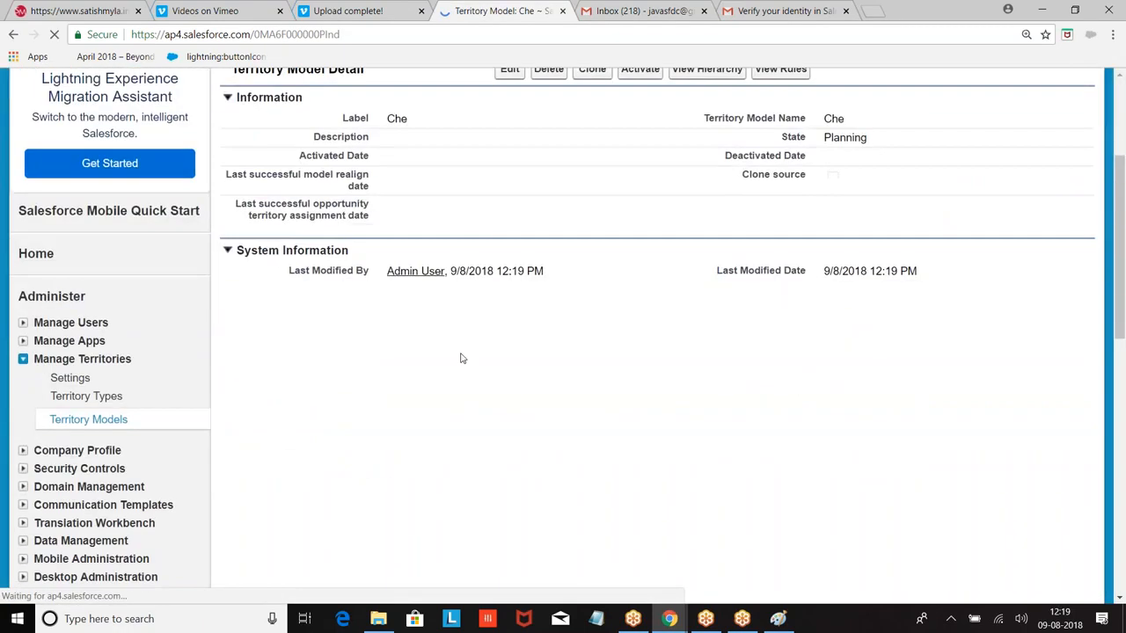
{"action": "scroll", "coordinate": [440, 316], "scroll_direction": "up", "scroll_amount": 2}
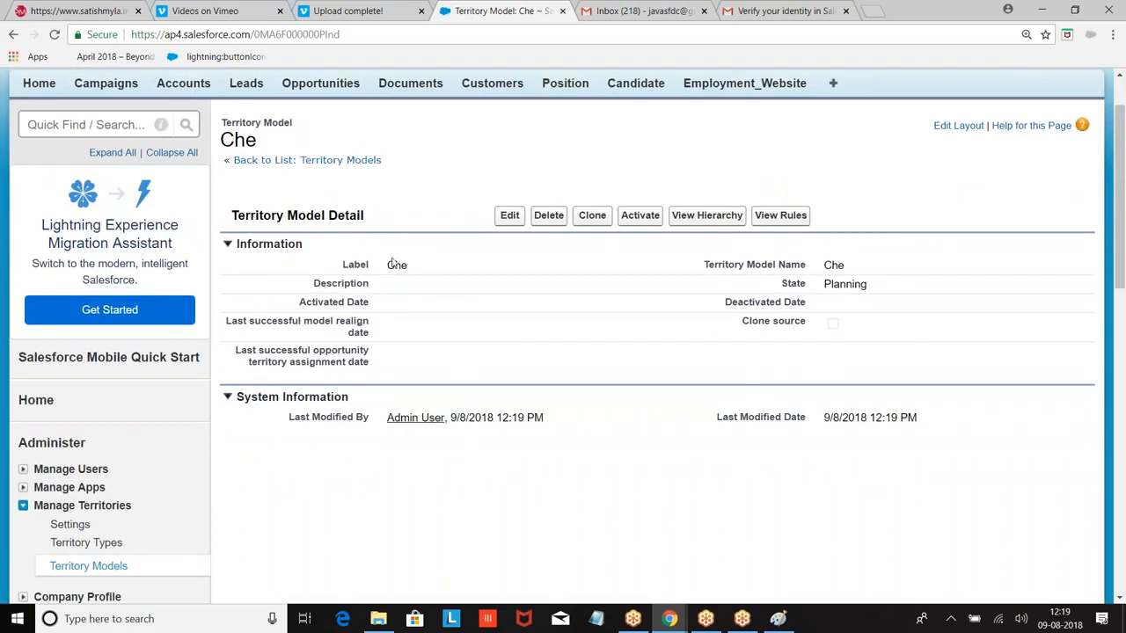
{"action": "double_click", "coordinate": [410, 263]}
{"action": "left_click", "coordinate": [695, 220]}
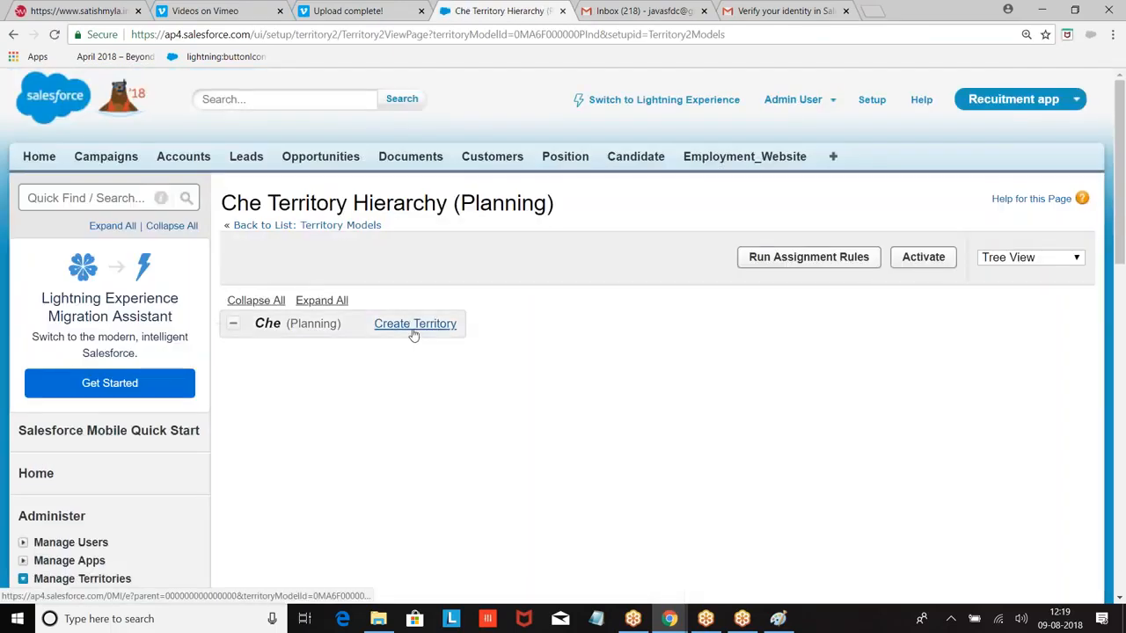
Step: Start a new territory in the Che model, labelled Thambaram, with South India as its territory type
{"action": "left_click", "coordinate": [414, 324]}
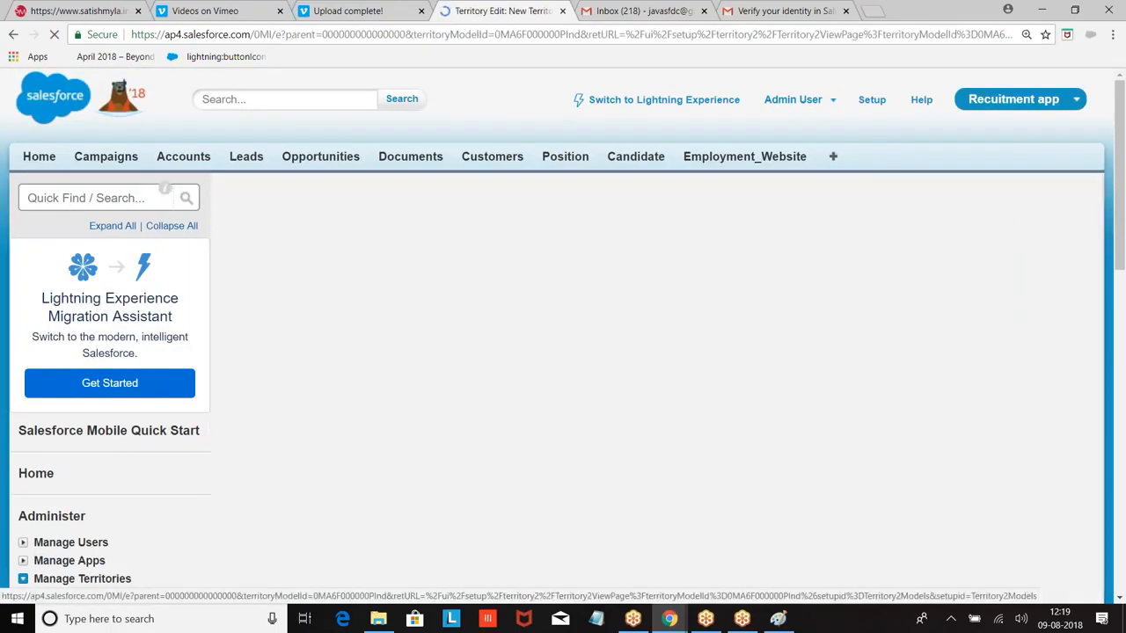
{"action": "left_click", "coordinate": [423, 310]}
{"action": "type", "text": "Ta"}
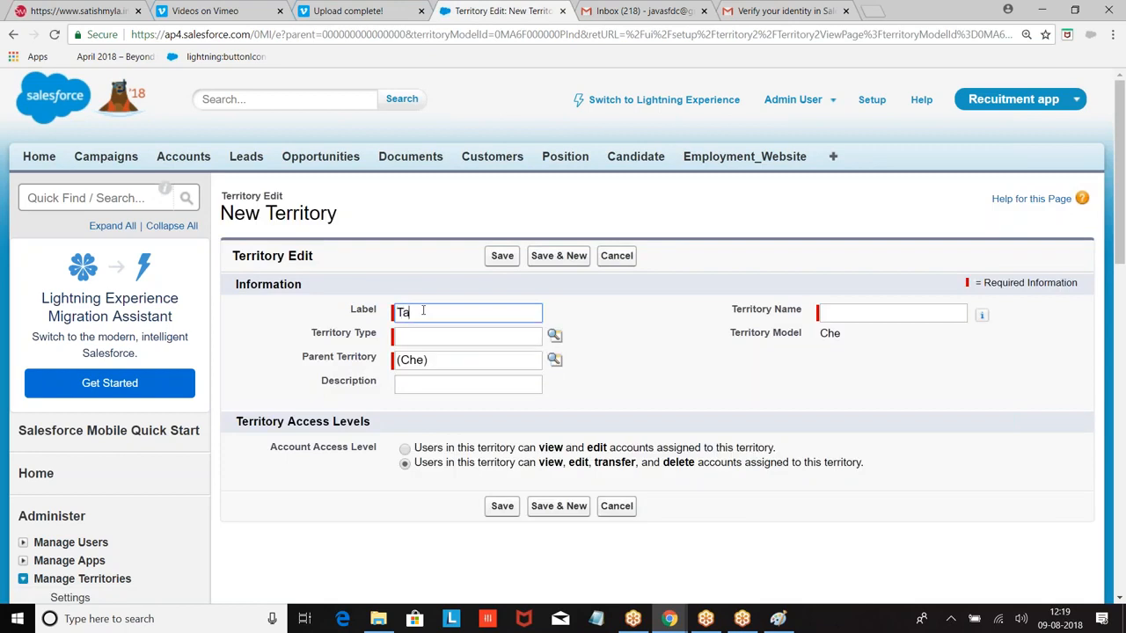
{"action": "type", "text": "ambaram"}
{"action": "left_click", "coordinate": [554, 336]}
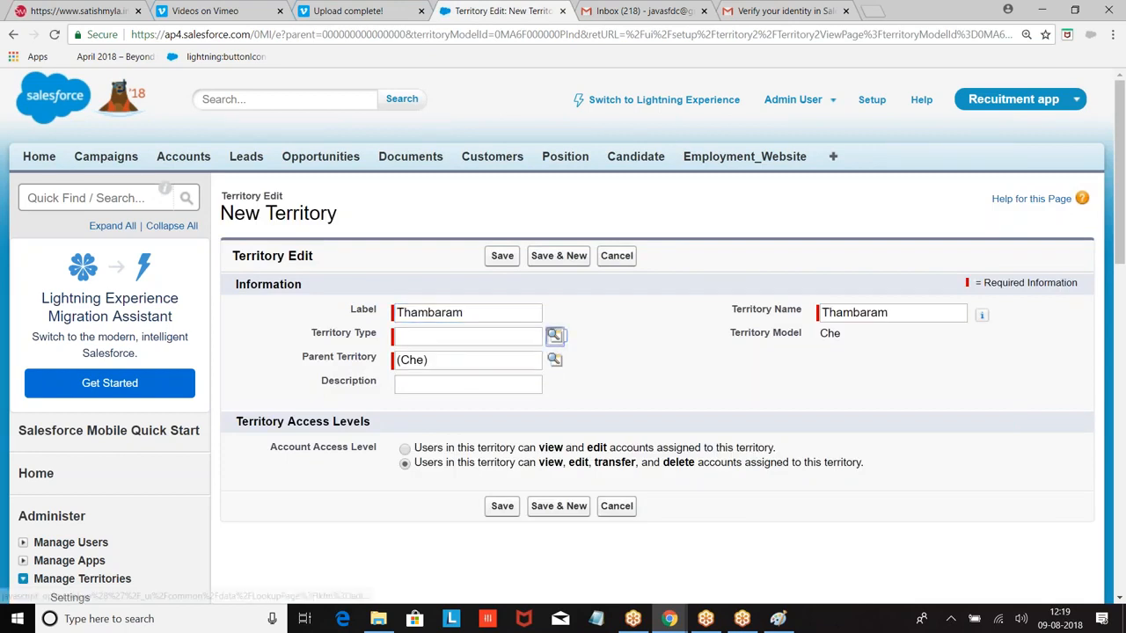
{"action": "left_click", "coordinate": [352, 495]}
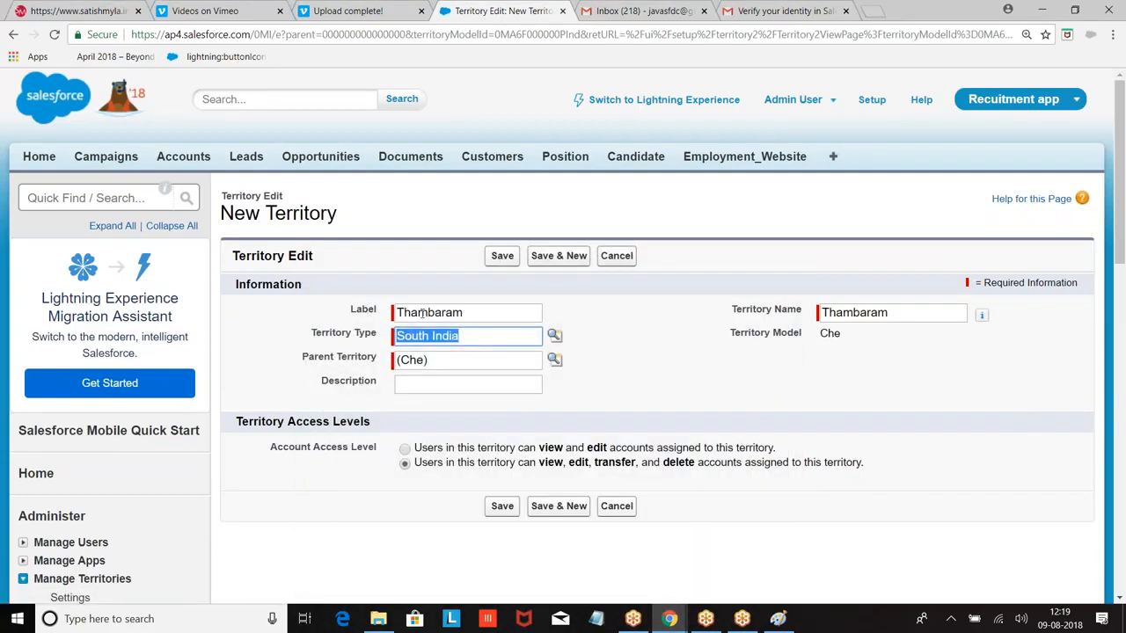
Step: Let users in the Thambaram territory view and edit its assigned accounts, and save the territory
{"action": "scroll", "coordinate": [595, 305], "scroll_direction": "down", "scroll_amount": 1}
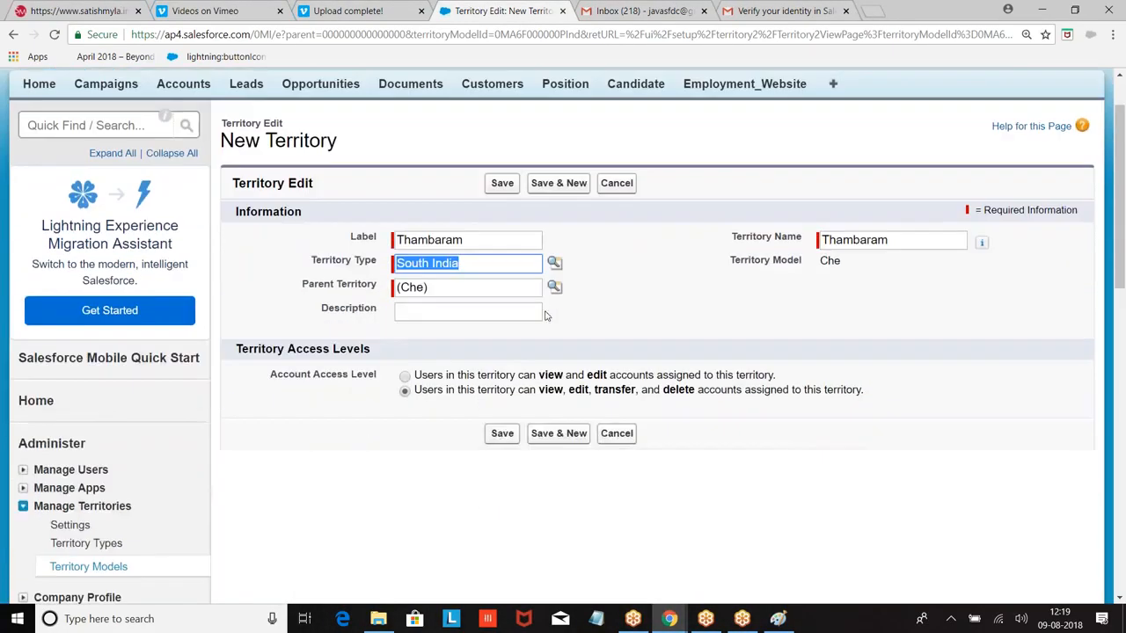
{"action": "scroll", "coordinate": [604, 327], "scroll_direction": "down", "scroll_amount": 1}
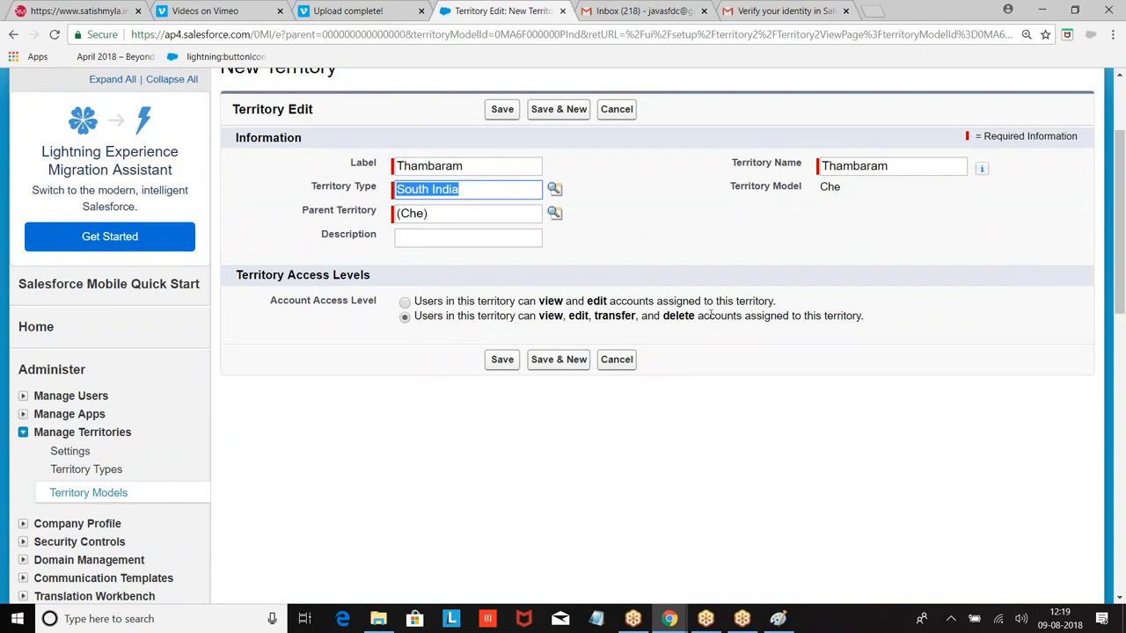
{"action": "left_click", "coordinate": [410, 305]}
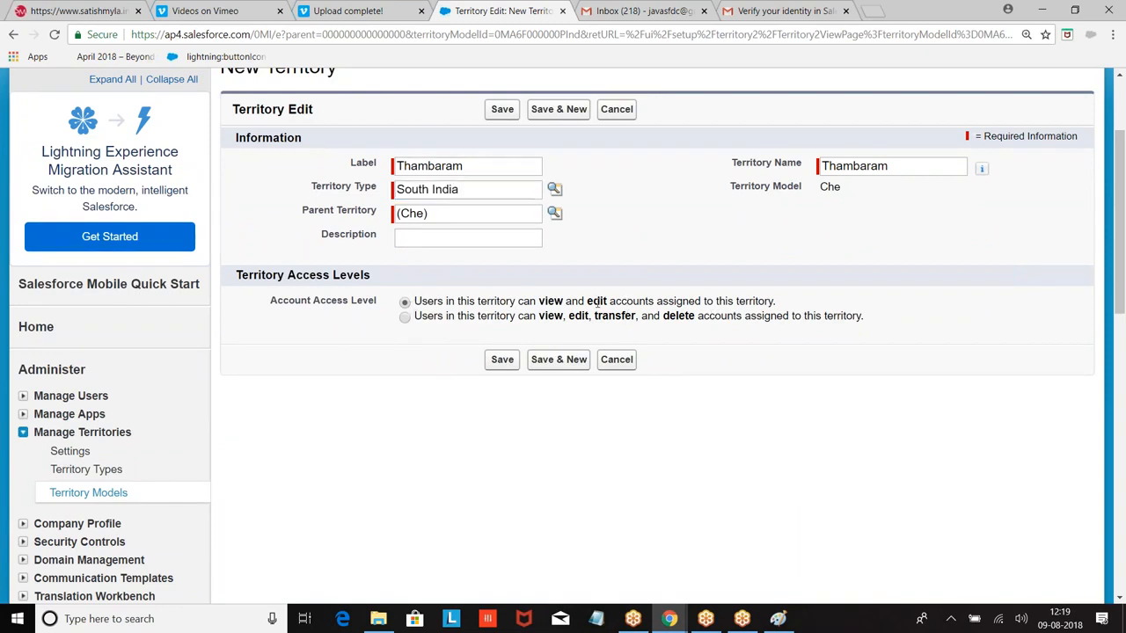
{"action": "left_click", "coordinate": [500, 359]}
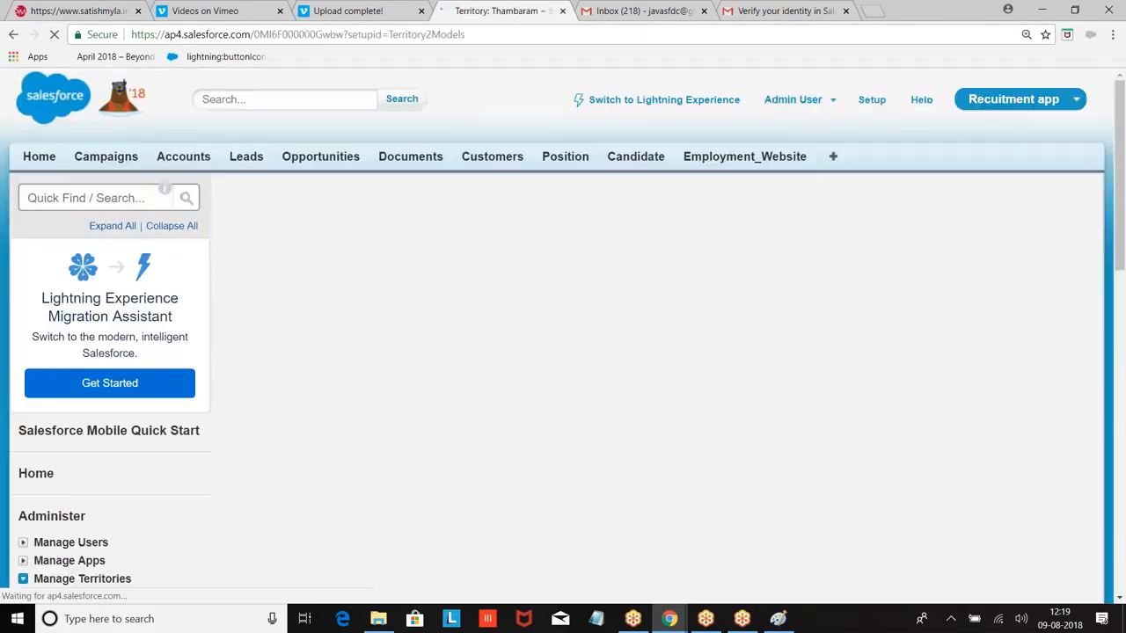
Step: Assign the Integration User and the other non-admin user to the Thambaram territory and save the assignment
{"action": "scroll", "coordinate": [563, 337], "scroll_direction": "down", "scroll_amount": 1}
{"action": "scroll", "coordinate": [509, 303], "scroll_direction": "down", "scroll_amount": 2}
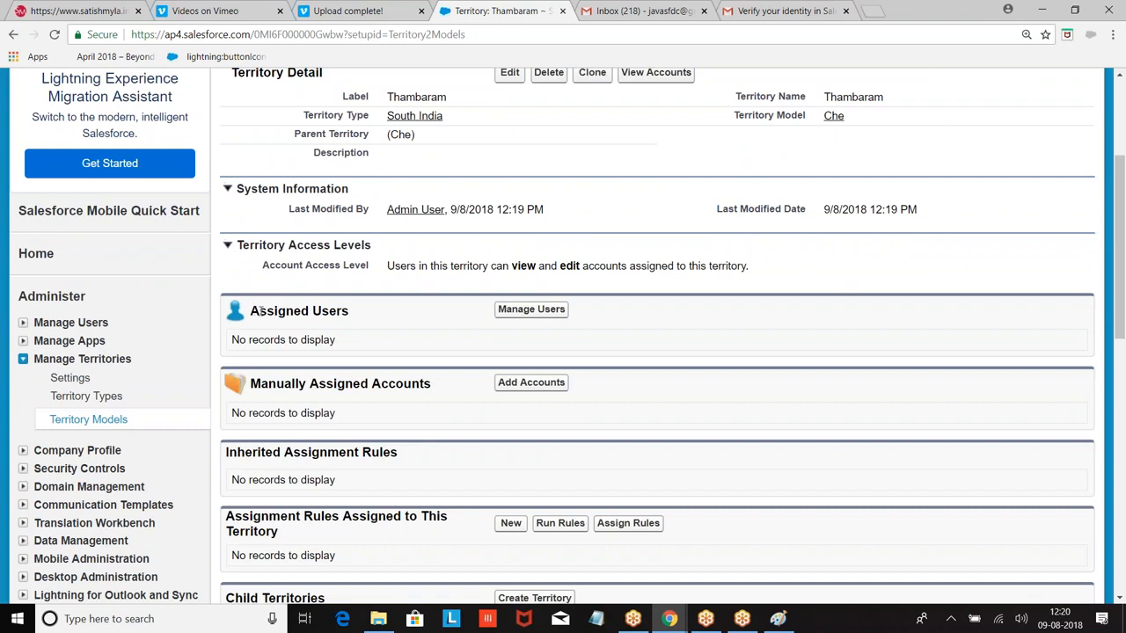
{"action": "left_click_drag", "start_coordinate": [251, 310], "coordinate": [373, 314]}
{"action": "left_click", "coordinate": [533, 309]}
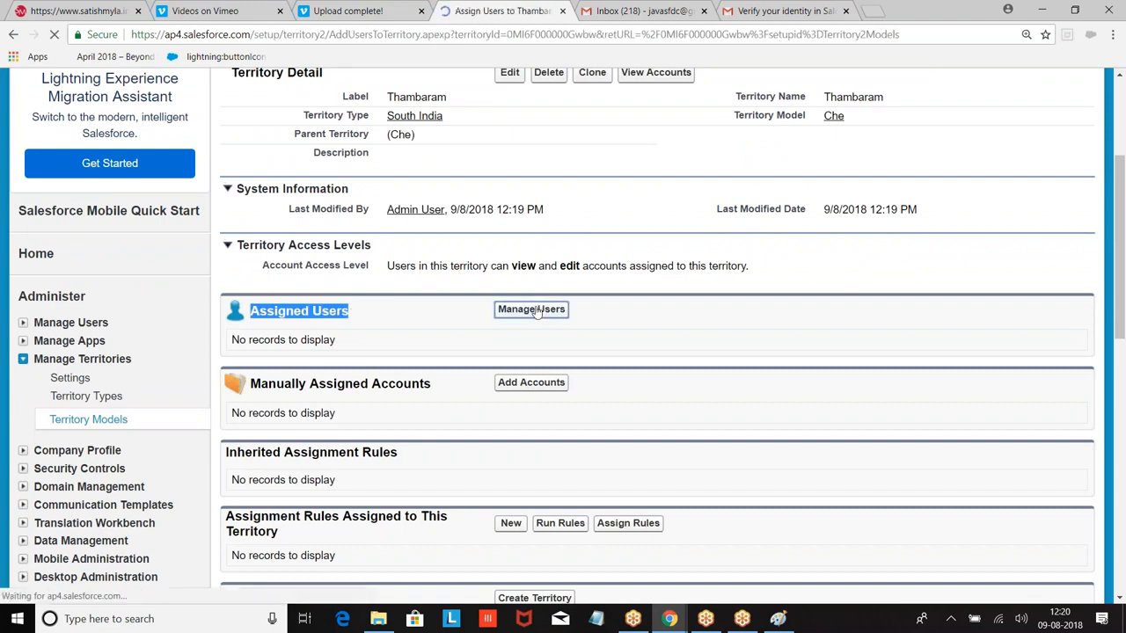
{"action": "scroll", "coordinate": [535, 311], "scroll_direction": "down", "scroll_amount": 1}
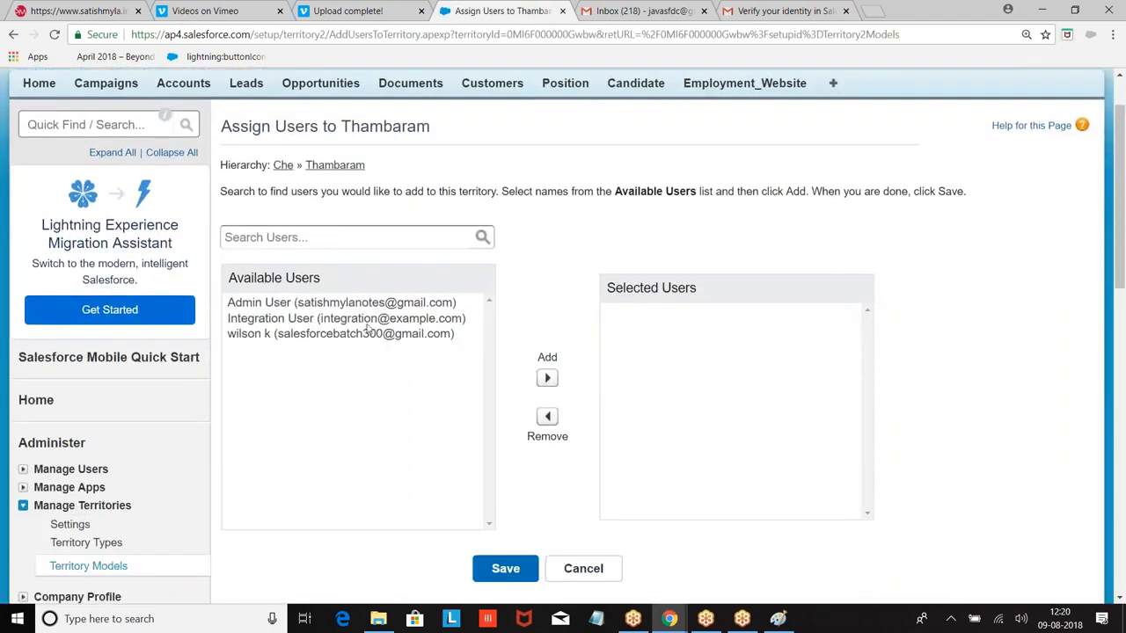
{"action": "left_click", "coordinate": [258, 335]}
{"action": "left_click", "coordinate": [264, 318], "text": "ctrl"}
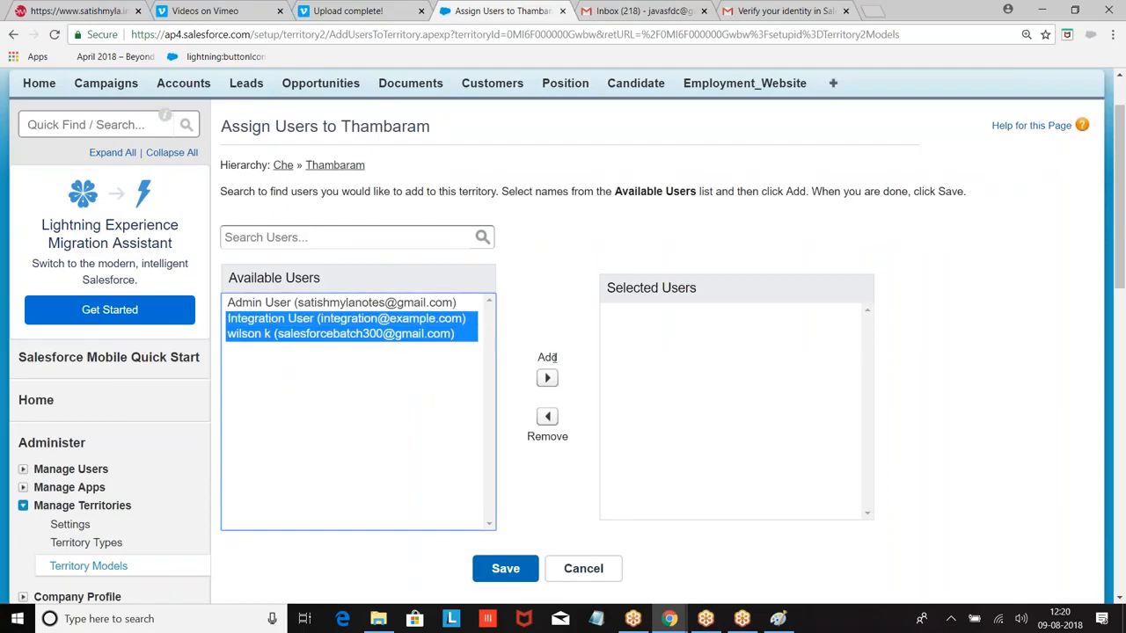
{"action": "left_click", "coordinate": [544, 378]}
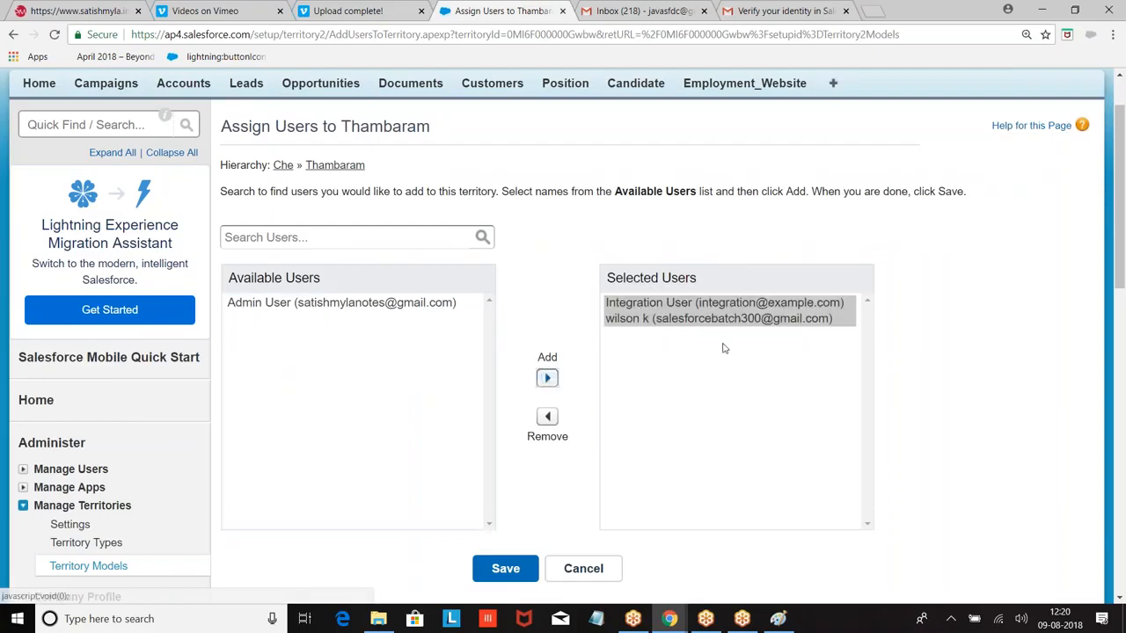
{"action": "left_click", "coordinate": [498, 570]}
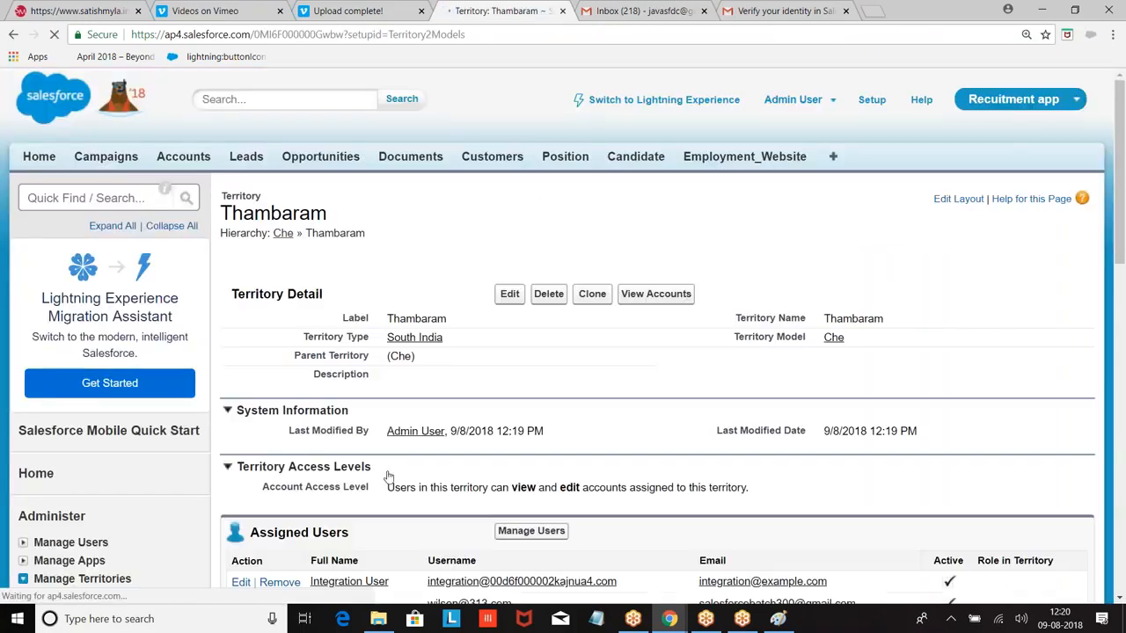
Step: Manually assign Account 1, Account10 and Account11 to the Thambaram territory
{"action": "scroll", "coordinate": [392, 476], "scroll_direction": "down", "scroll_amount": 3}
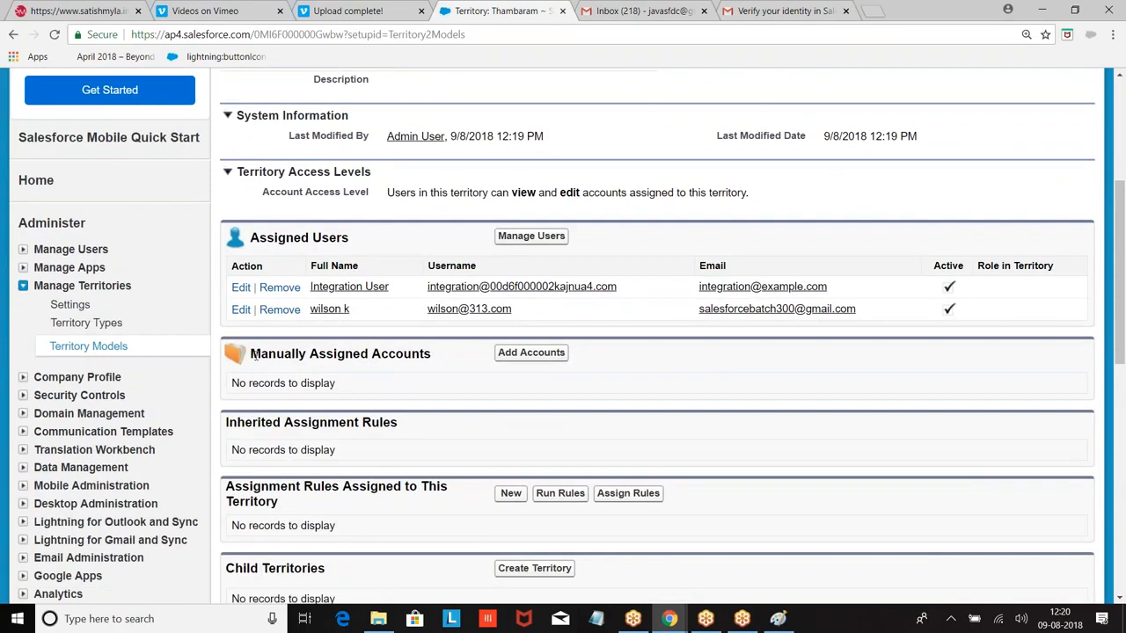
{"action": "left_click_drag", "start_coordinate": [248, 356], "coordinate": [449, 359]}
{"action": "scroll", "coordinate": [449, 361], "scroll_direction": "down", "scroll_amount": 2}
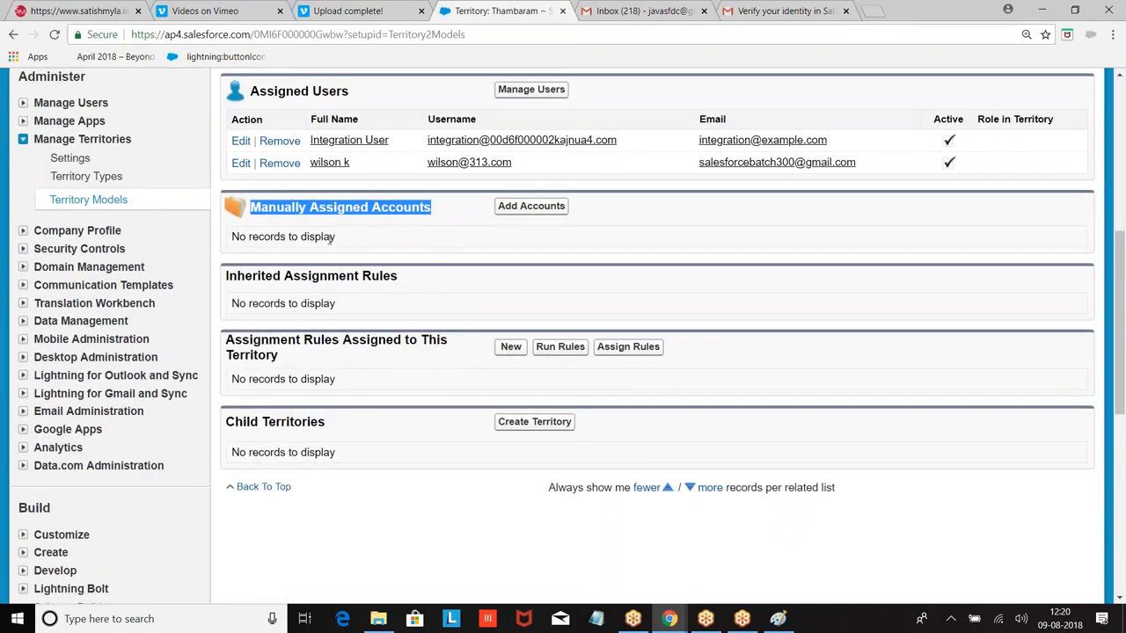
{"action": "left_click", "coordinate": [525, 208]}
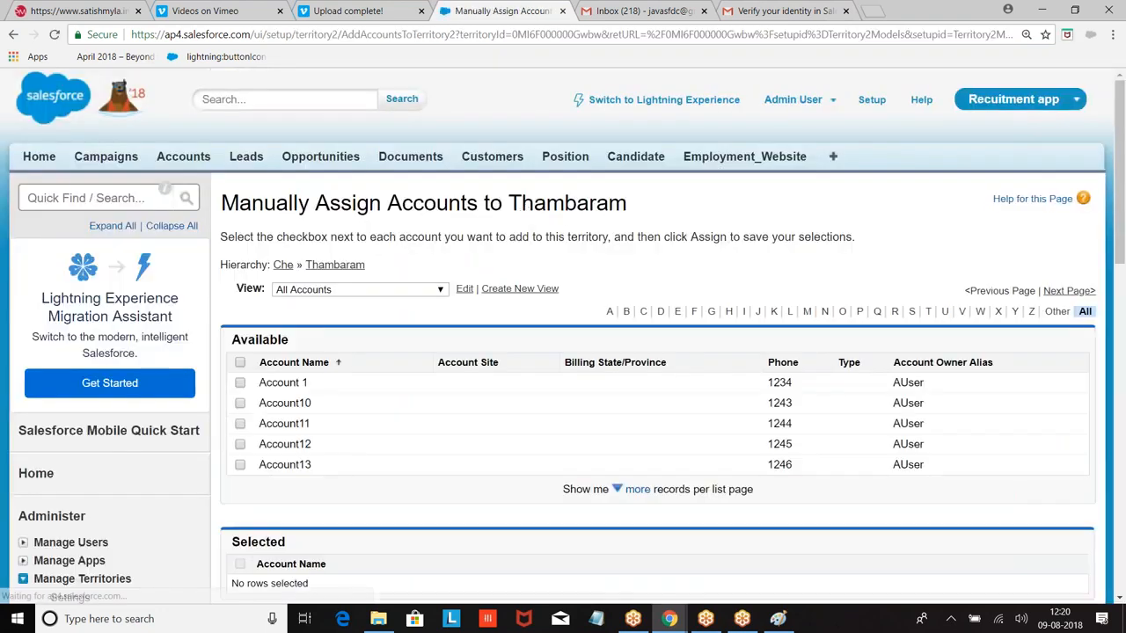
{"action": "scroll", "coordinate": [525, 207], "scroll_direction": "down", "scroll_amount": 2}
{"action": "left_click", "coordinate": [240, 235]}
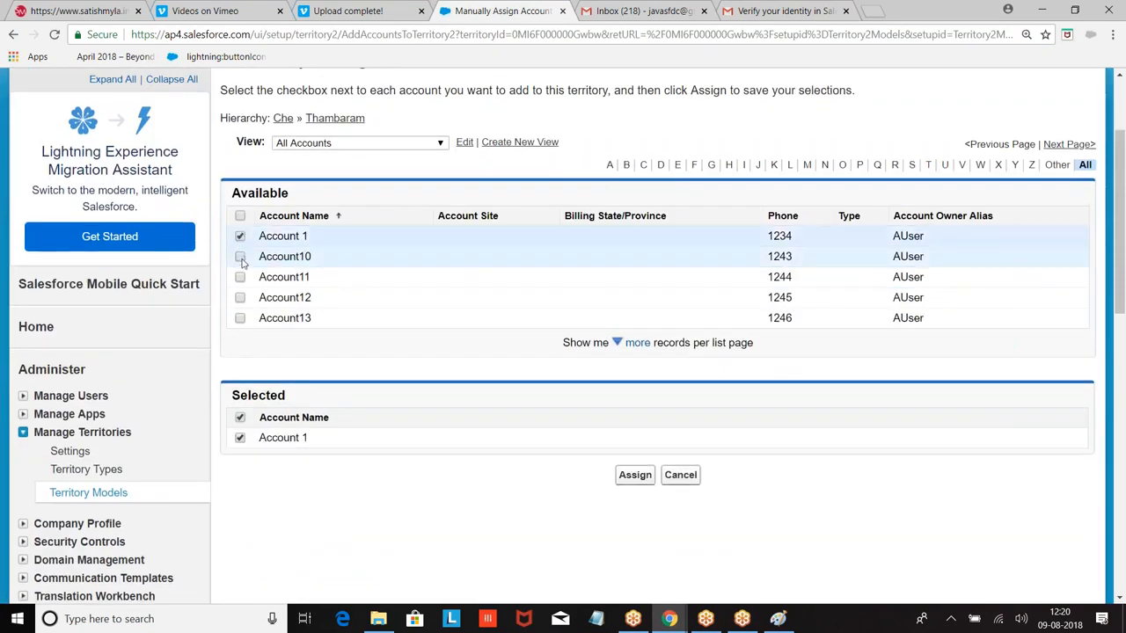
{"action": "left_click", "coordinate": [240, 256]}
{"action": "left_click", "coordinate": [240, 277]}
{"action": "left_click", "coordinate": [631, 519]}
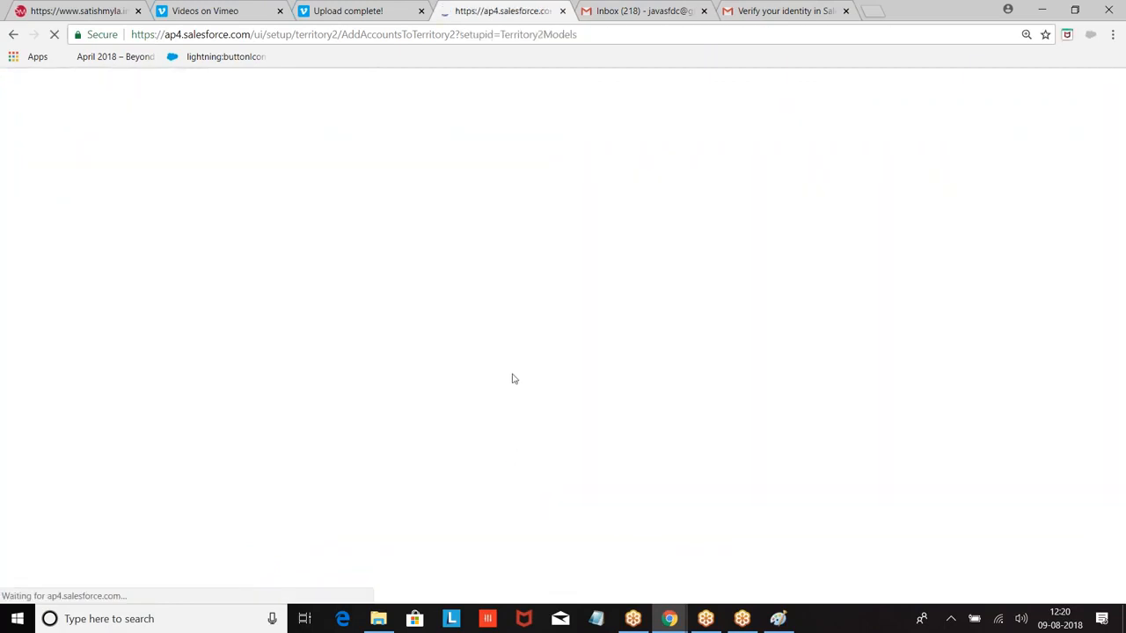
Step: Start a new object territory assignment rule for Thambaram and name it Industry
{"action": "scroll", "coordinate": [514, 380], "scroll_direction": "down", "scroll_amount": 5}
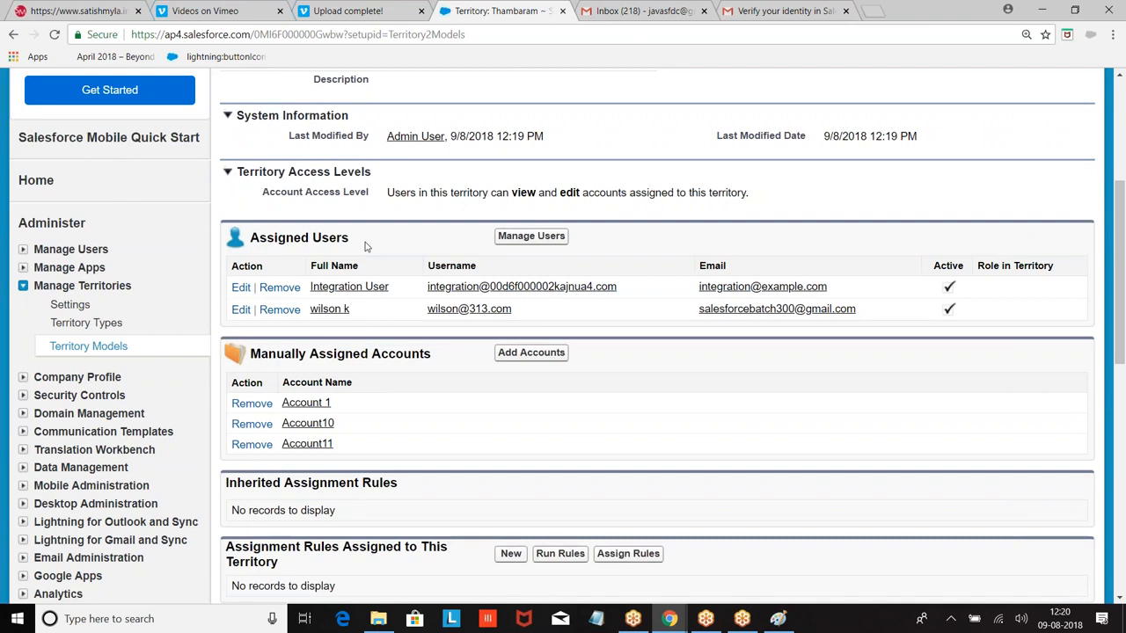
{"action": "scroll", "coordinate": [366, 247], "scroll_direction": "down", "scroll_amount": 3}
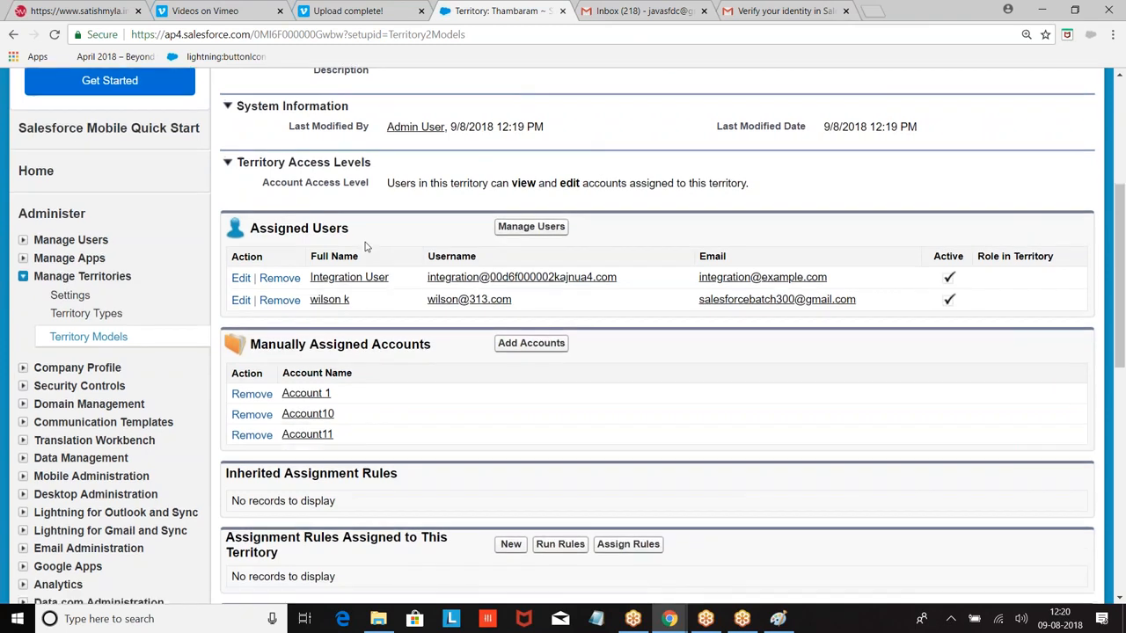
{"action": "left_click", "coordinate": [509, 341]}
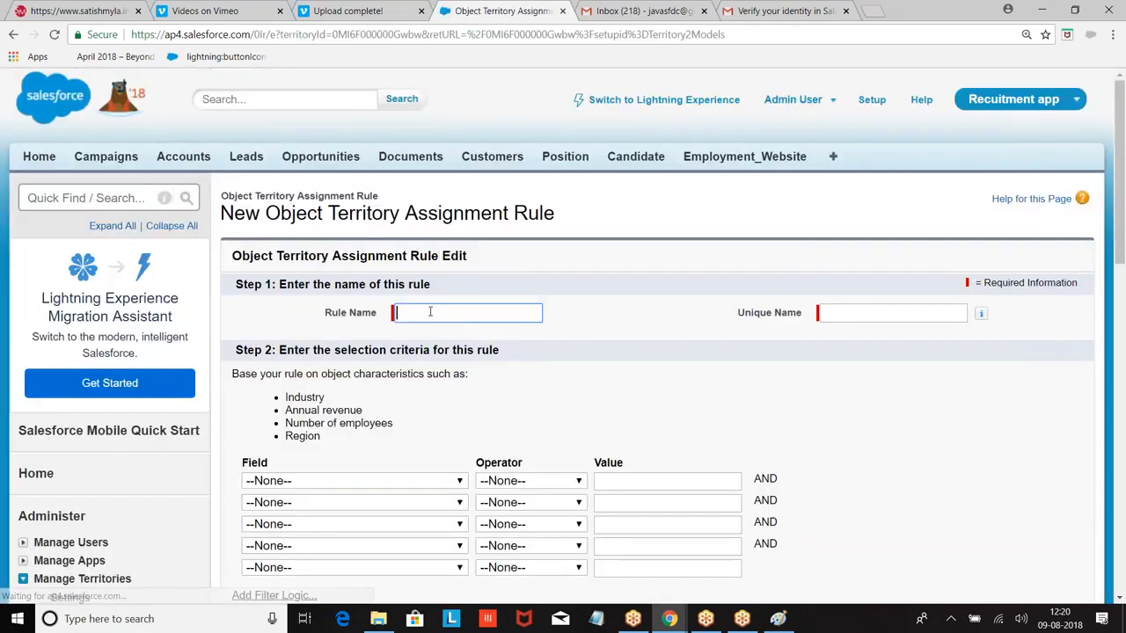
{"action": "left_click", "coordinate": [430, 312]}
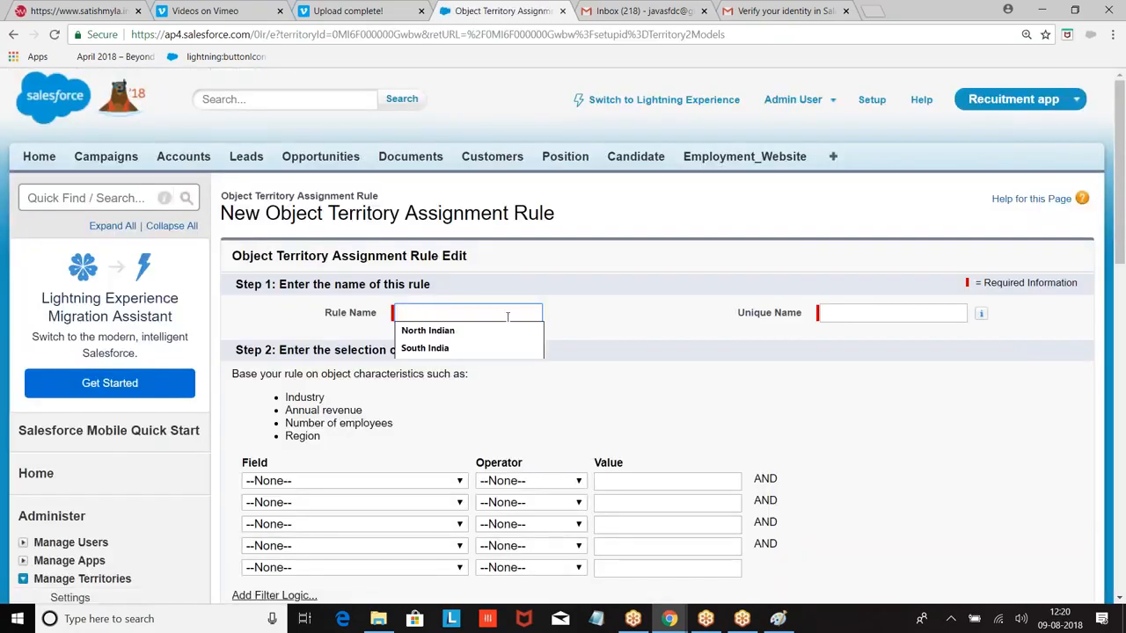
{"action": "type", "text": "Industry"}
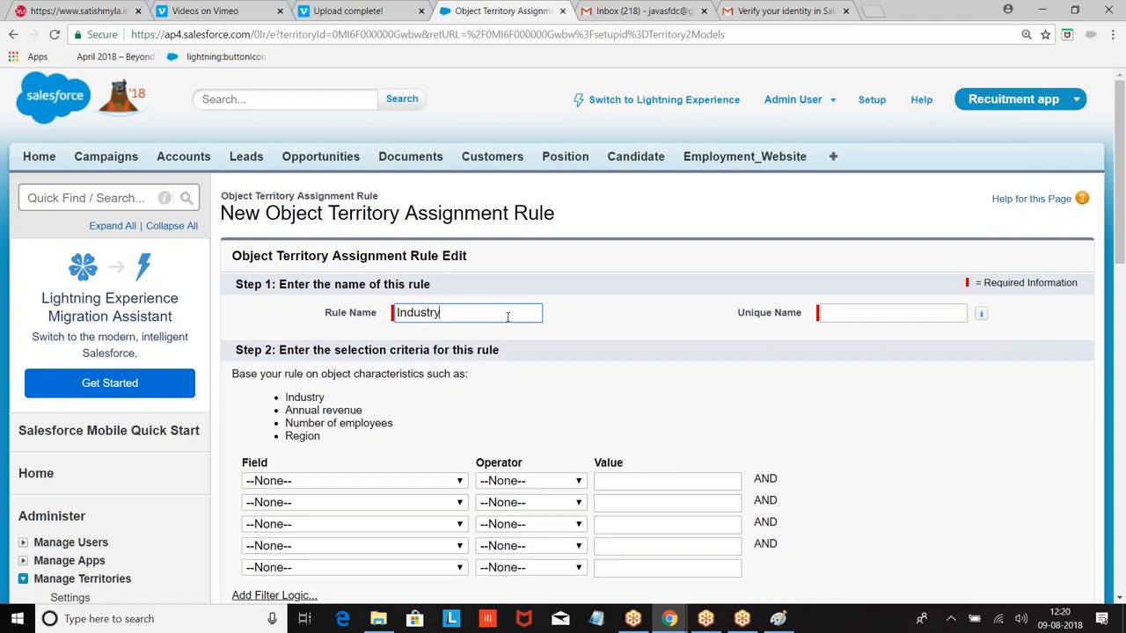
{"action": "left_click", "coordinate": [622, 314]}
{"action": "scroll", "coordinate": [624, 314], "scroll_direction": "down", "scroll_amount": 3}
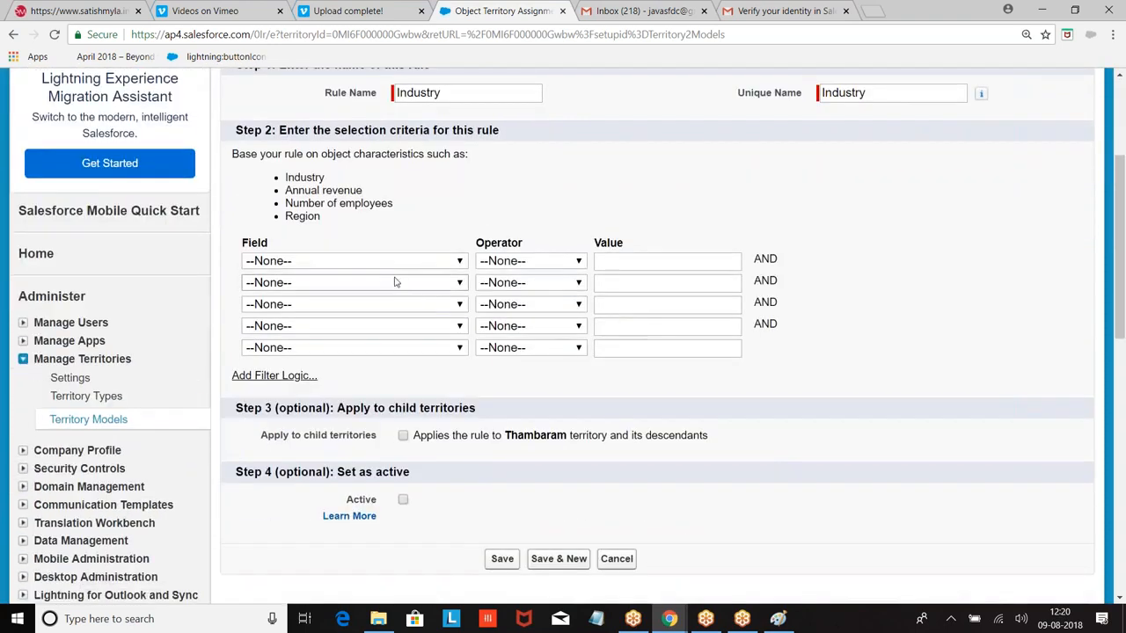
Step: Set the rule's first selection criterion to Account: Industry equals Education
{"action": "left_click", "coordinate": [395, 261]}
{"action": "scroll", "coordinate": [366, 354], "scroll_direction": "down", "scroll_amount": 8}
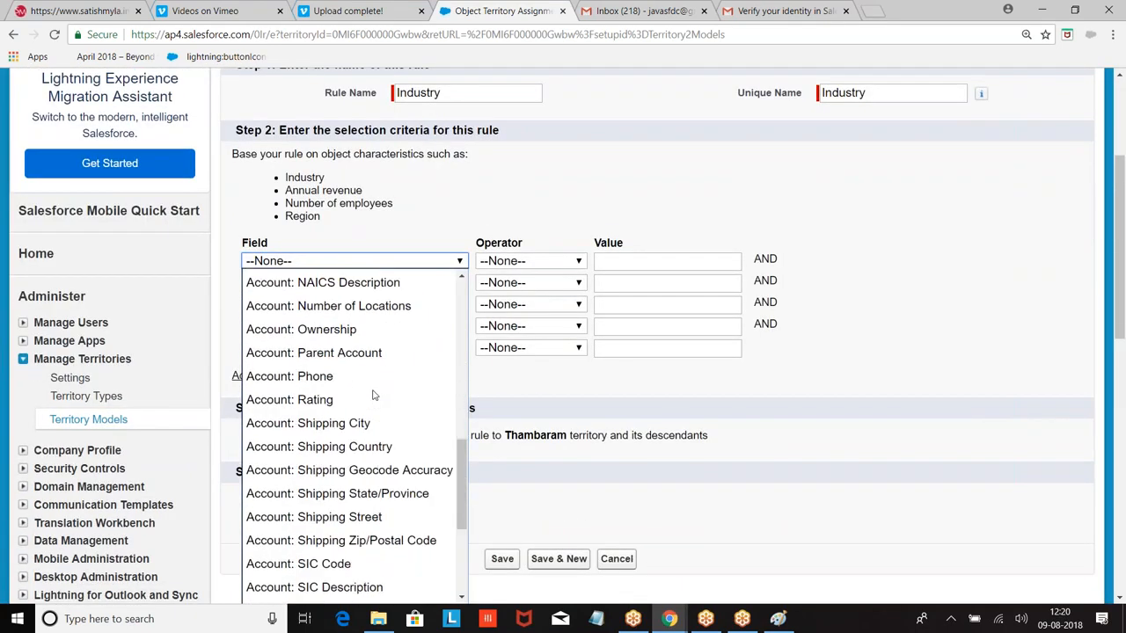
{"action": "scroll", "coordinate": [356, 365], "scroll_direction": "up", "scroll_amount": 2}
{"action": "left_click", "coordinate": [326, 359]}
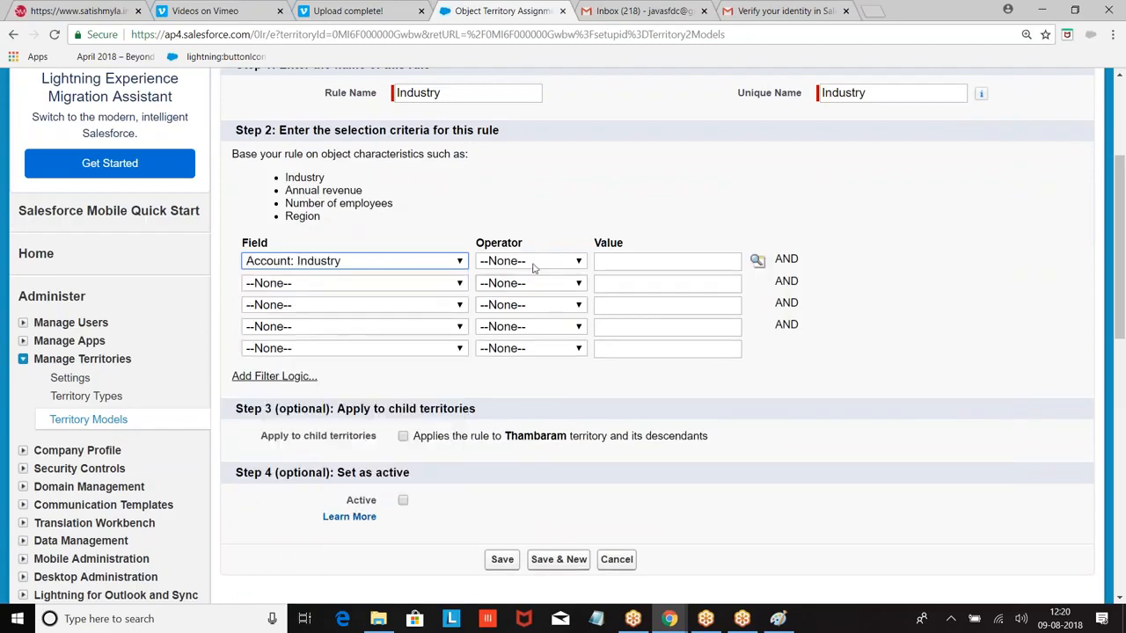
{"action": "left_click", "coordinate": [528, 261]}
{"action": "left_click", "coordinate": [510, 304]}
{"action": "left_click", "coordinate": [756, 260]}
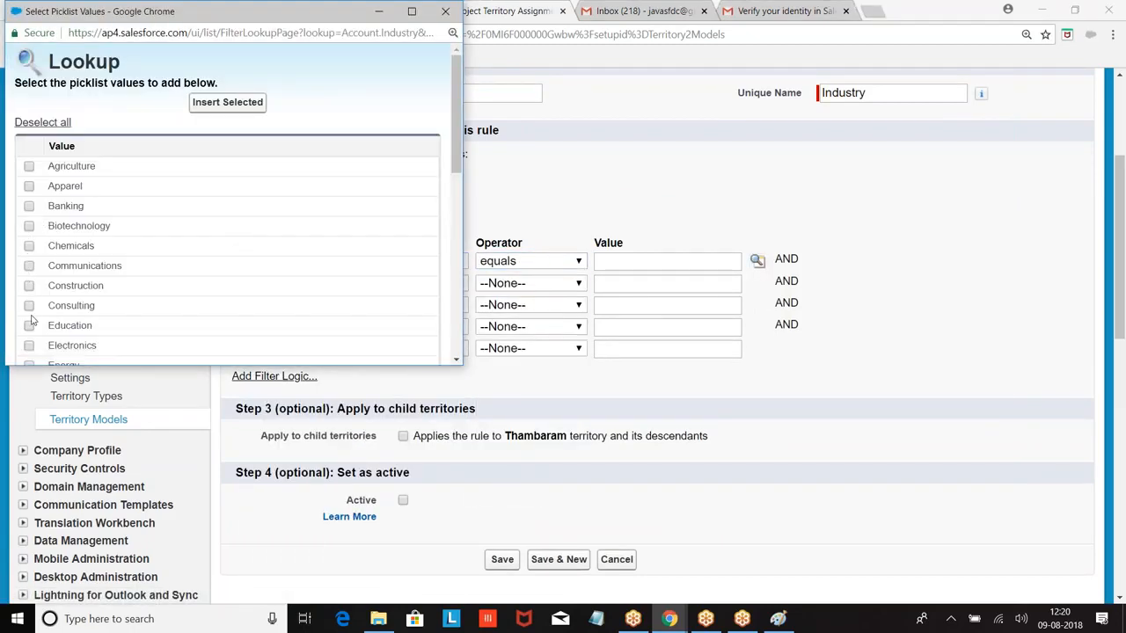
{"action": "scroll", "coordinate": [46, 312], "scroll_direction": "down", "scroll_amount": 1}
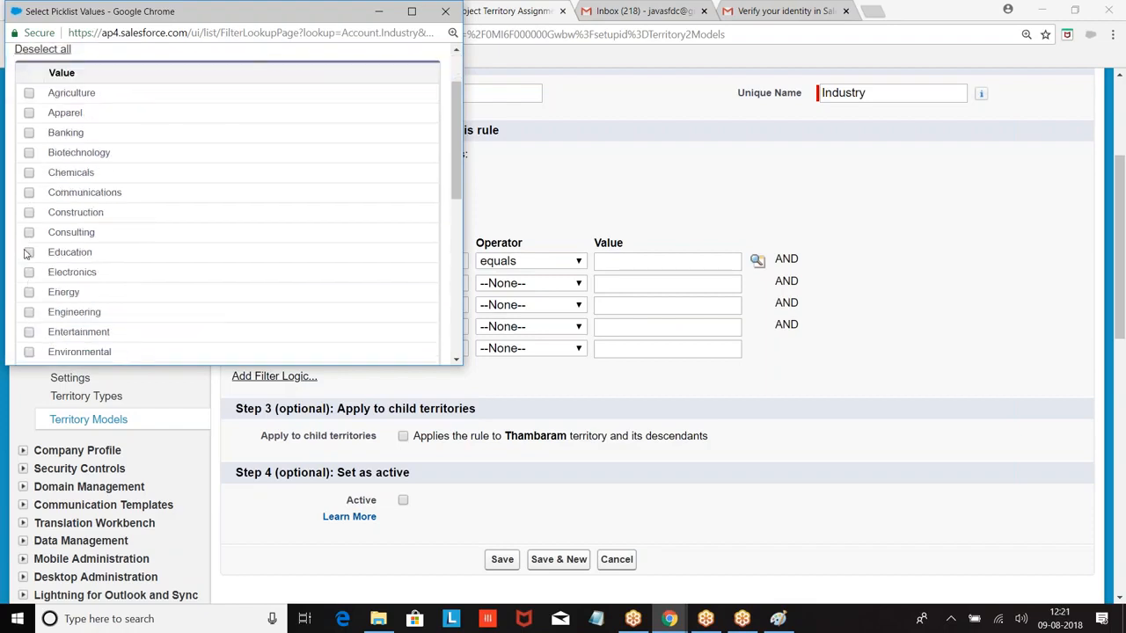
{"action": "scroll", "coordinate": [261, 234], "scroll_direction": "down", "scroll_amount": 5}
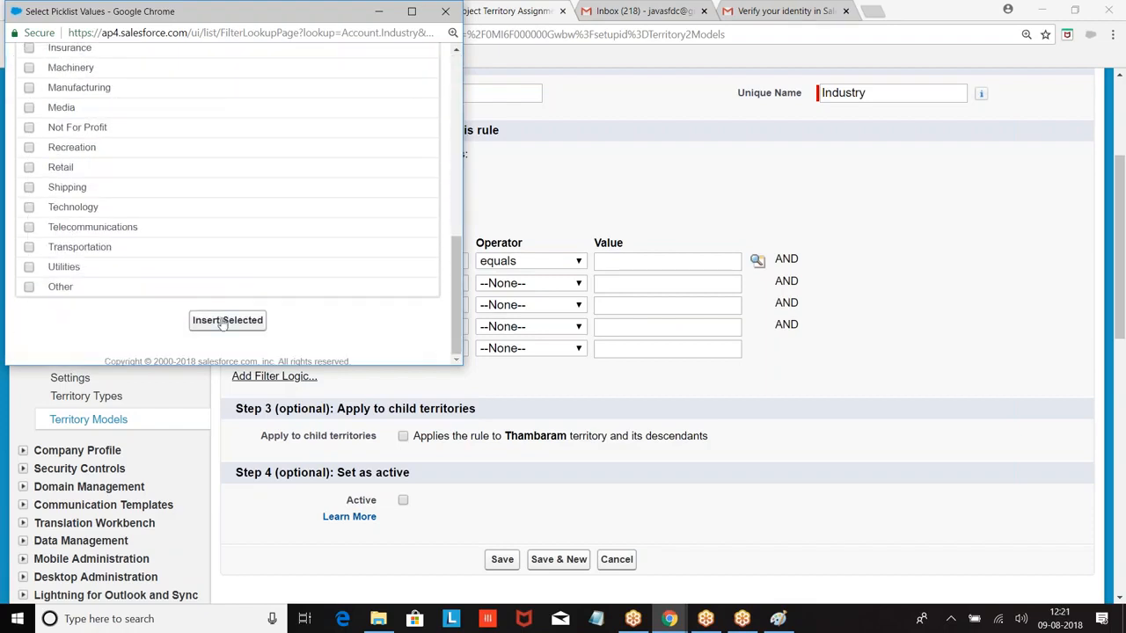
{"action": "left_click", "coordinate": [227, 320]}
Step: Apply the Industry rule to child territories, set it as active and save it
{"action": "scroll", "coordinate": [511, 330], "scroll_direction": "down", "scroll_amount": 1}
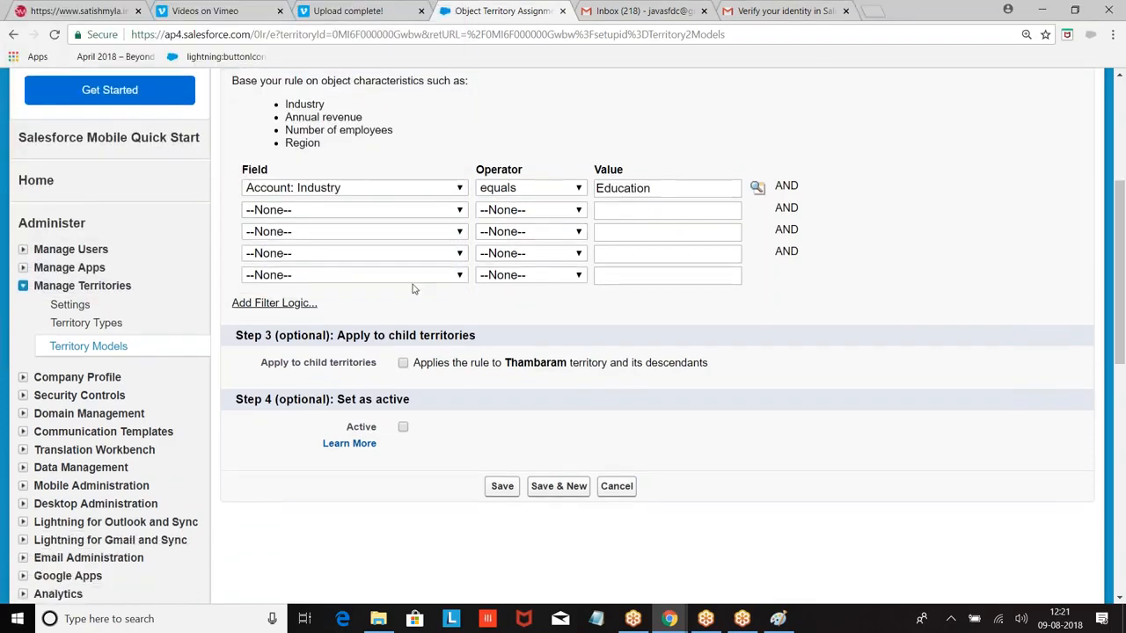
{"action": "left_click", "coordinate": [403, 363]}
{"action": "left_click", "coordinate": [404, 428]}
{"action": "left_click", "coordinate": [503, 487]}
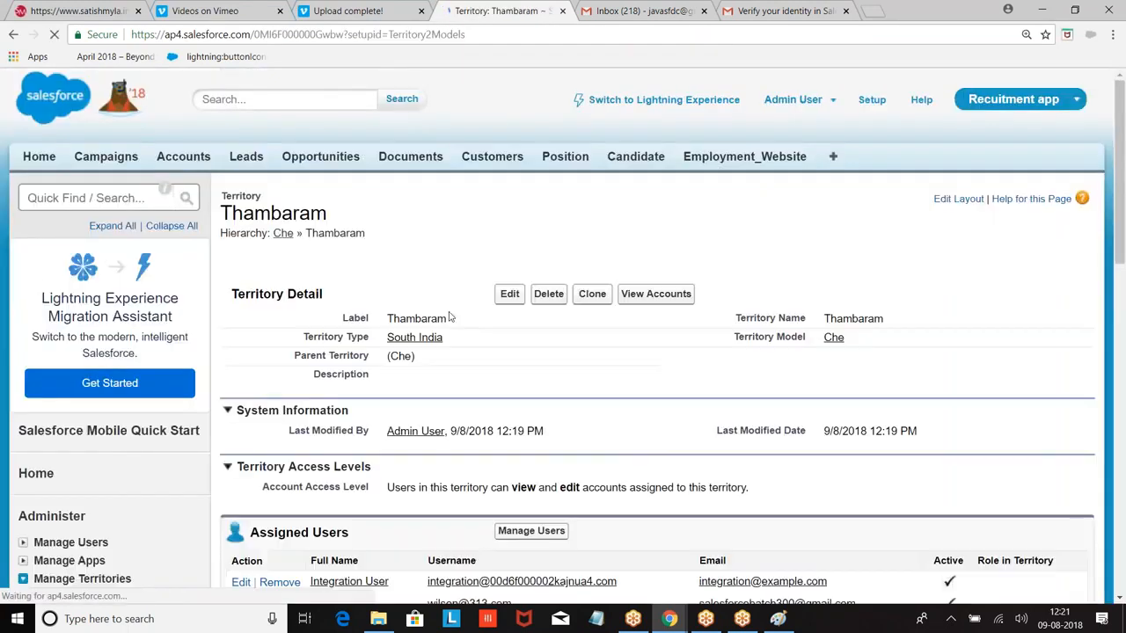
Step: Open the manual assignment of existing rules for the Thambaram territory and check the available rules
{"action": "scroll", "coordinate": [440, 325], "scroll_direction": "down", "scroll_amount": 5}
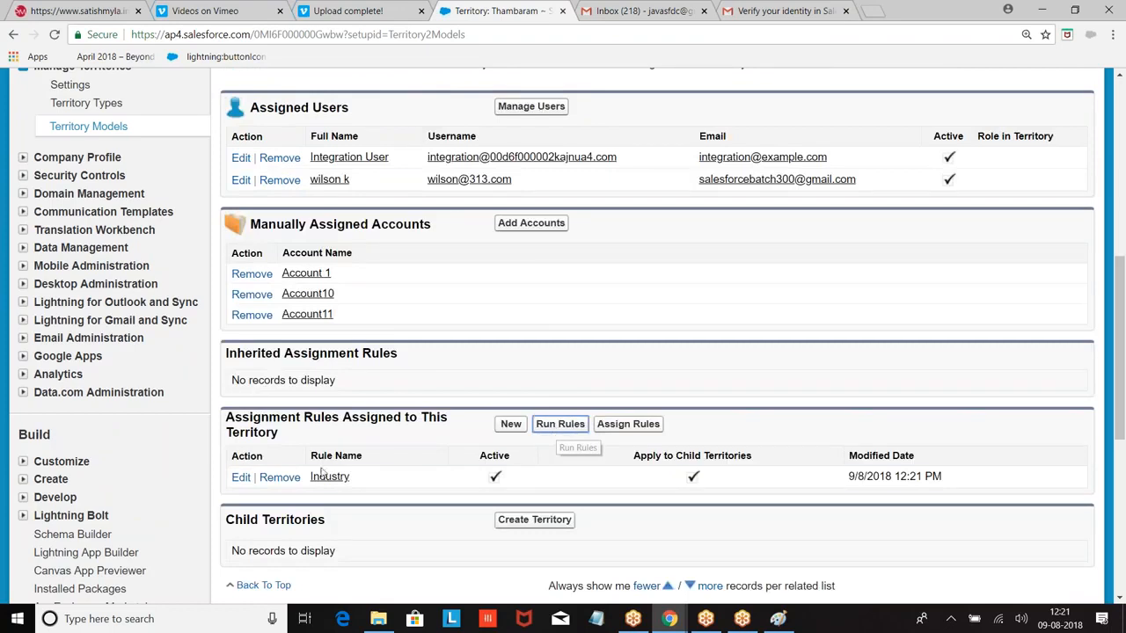
{"action": "left_click", "coordinate": [628, 425]}
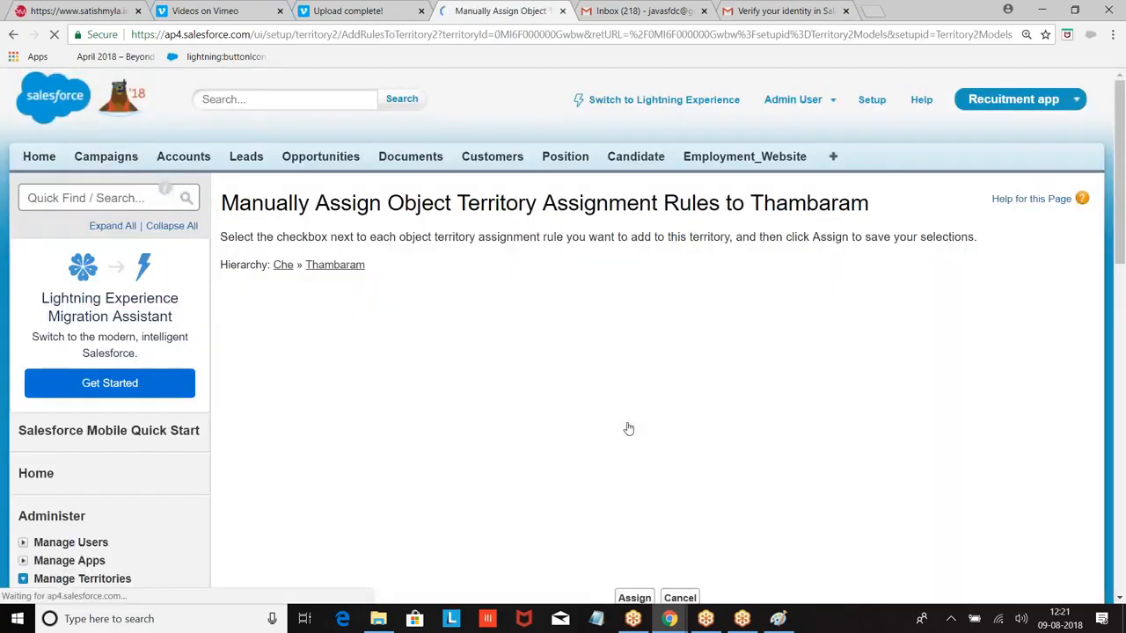
{"action": "scroll", "coordinate": [374, 273], "scroll_direction": "down", "scroll_amount": 1}
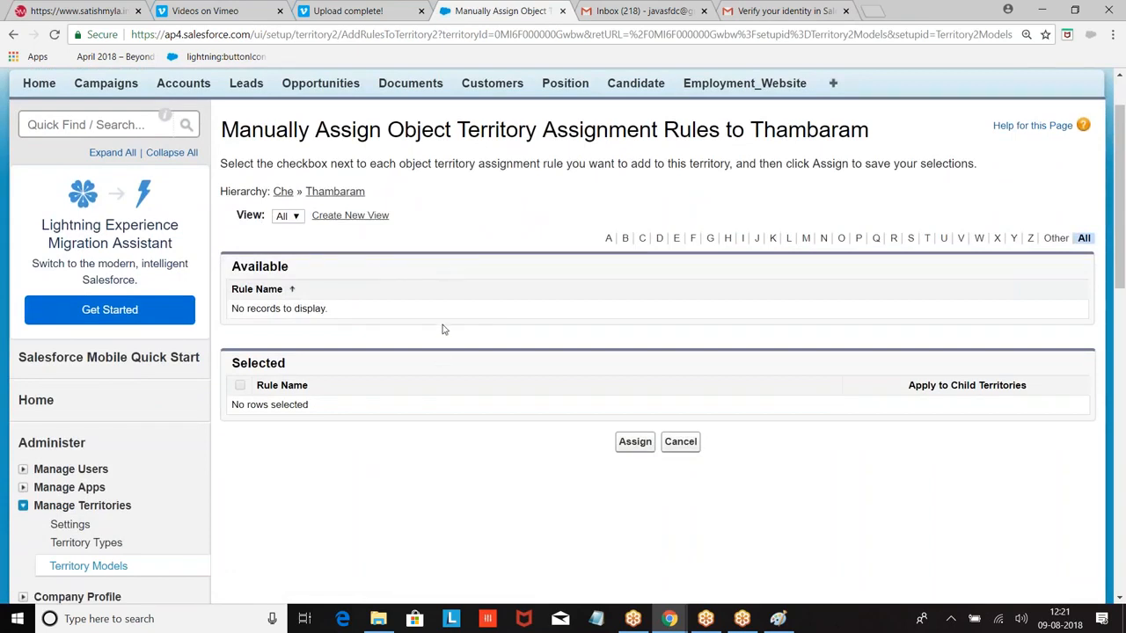
Step: From the Che model's territory hierarchy, start a new territory under Thambaram and label it Chromepet
{"action": "scroll", "coordinate": [437, 326], "scroll_direction": "up", "scroll_amount": 1}
{"action": "scroll", "coordinate": [352, 343], "scroll_direction": "down", "scroll_amount": 5}
{"action": "left_click", "coordinate": [88, 273]}
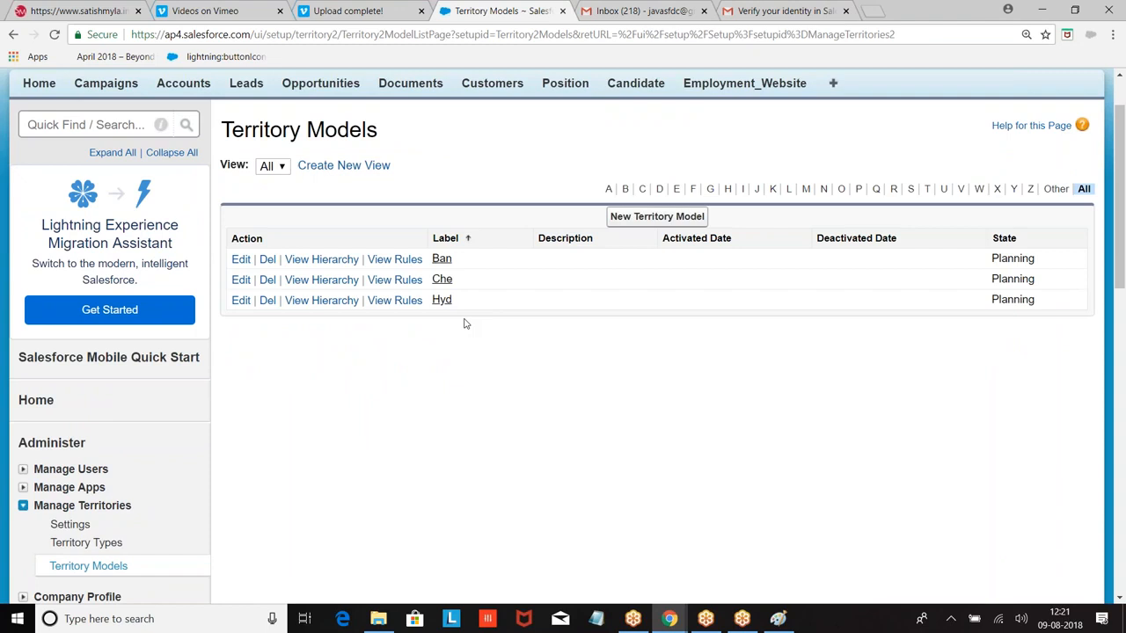
{"action": "left_click", "coordinate": [320, 283]}
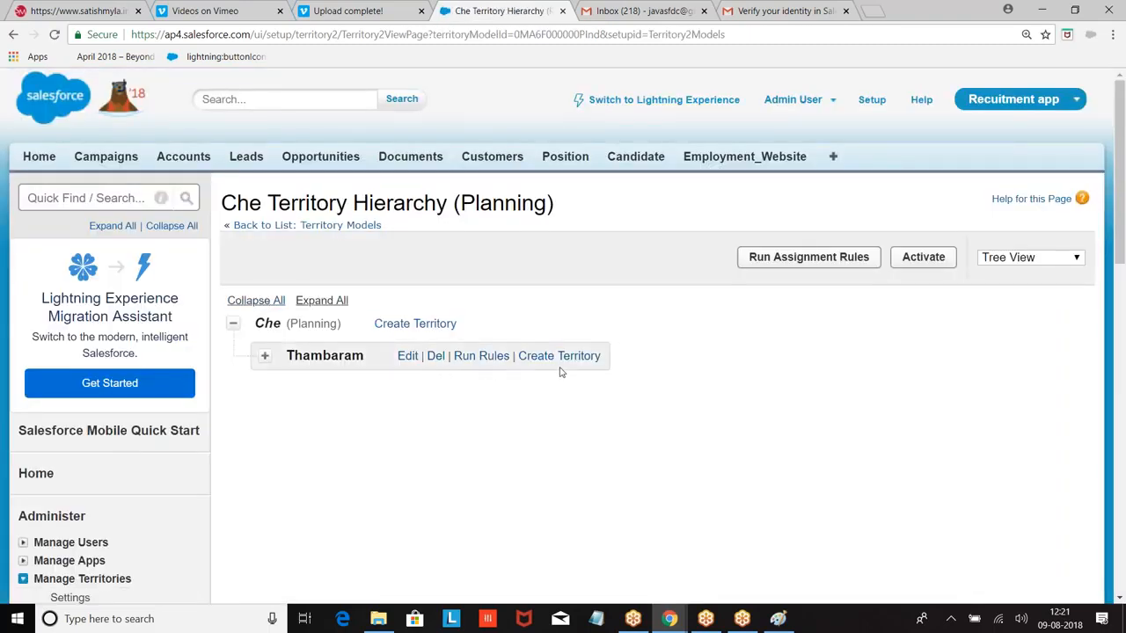
{"action": "left_click", "coordinate": [561, 358]}
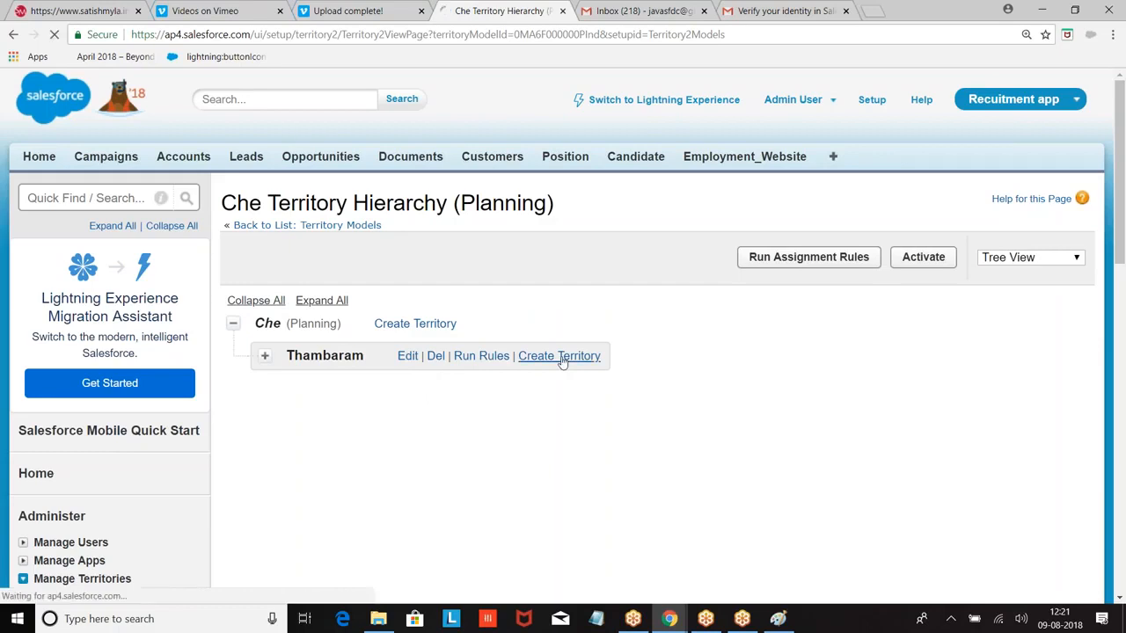
{"action": "left_click", "coordinate": [431, 312]}
{"action": "type", "text": "Ch"}
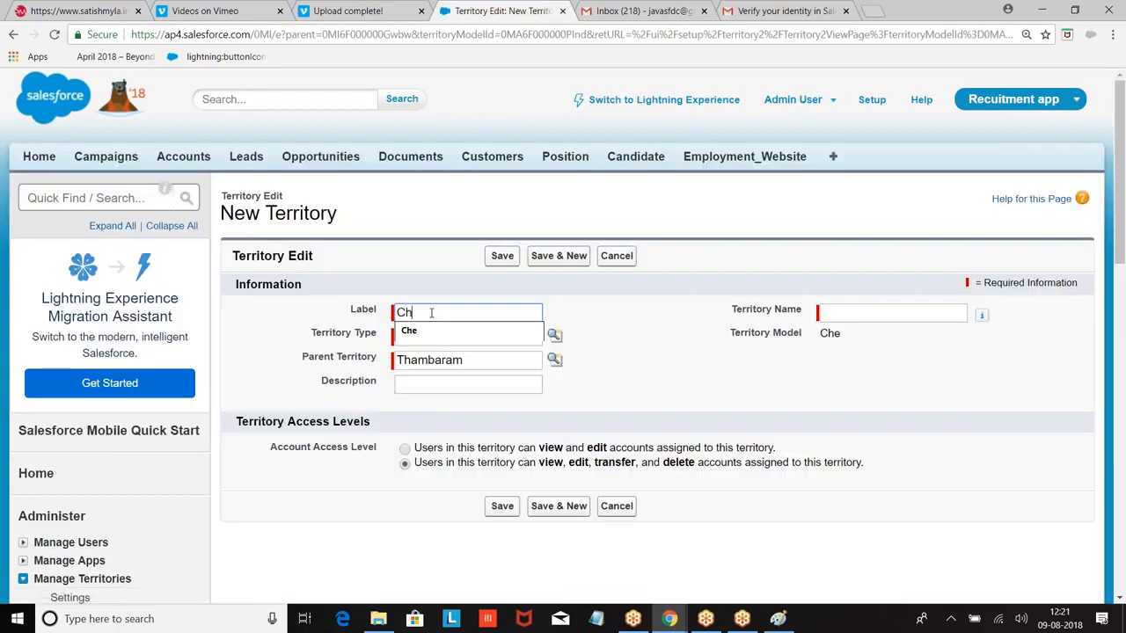
{"action": "type", "text": "romepet"}
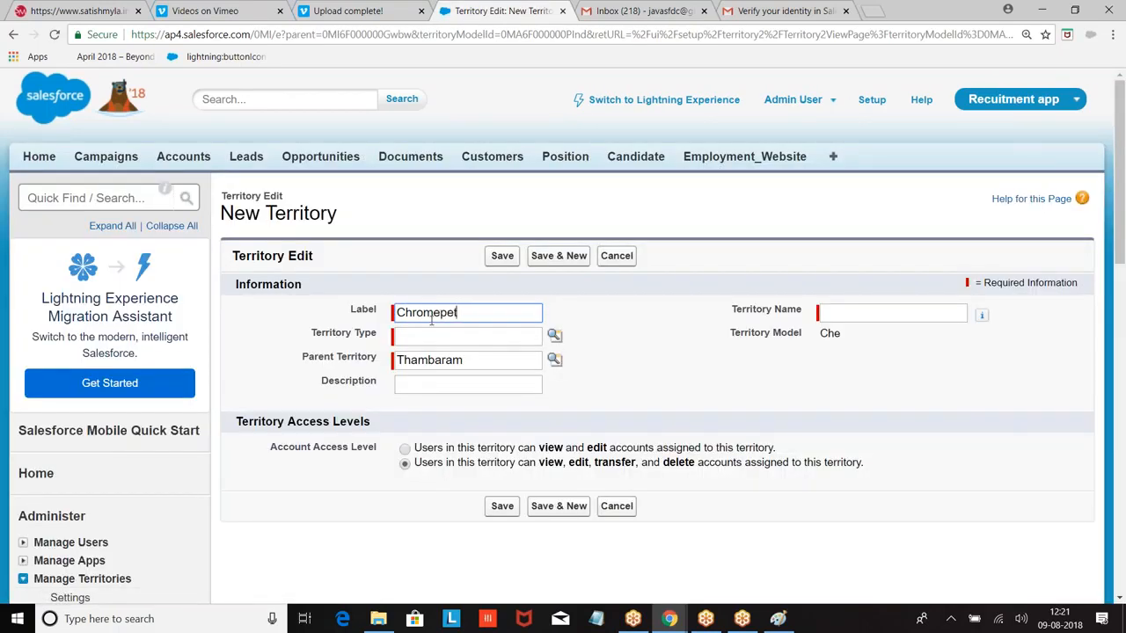
{"action": "key", "text": "Tab"}
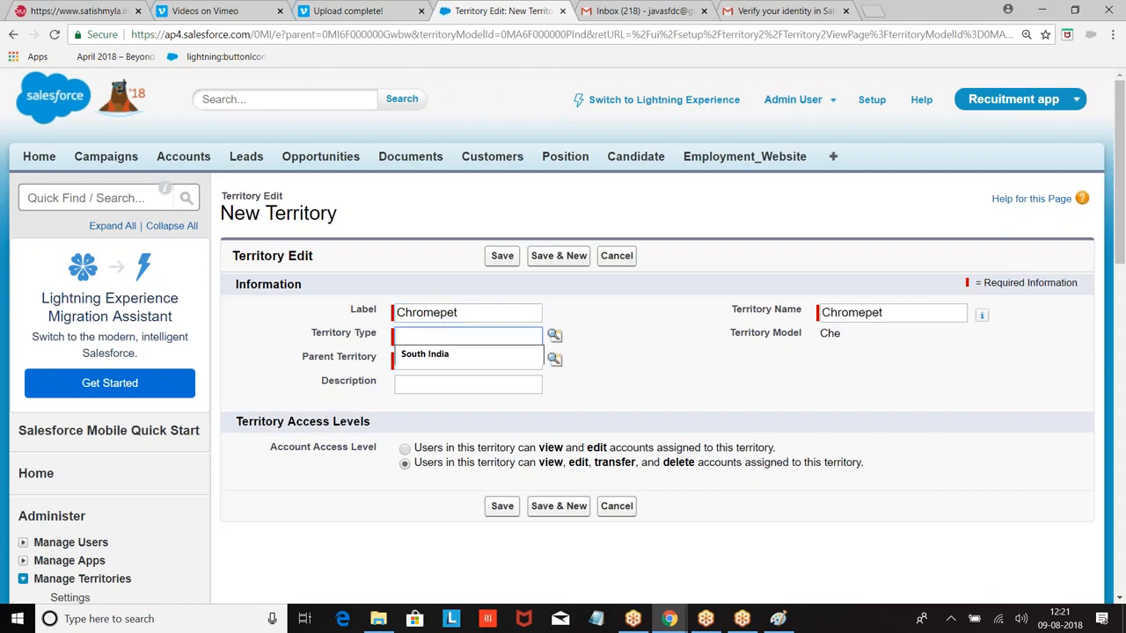
Step: Set Chromepet's territory type to South India, limit its users to viewing and editing accounts, and save the territory
{"action": "left_click", "coordinate": [554, 336]}
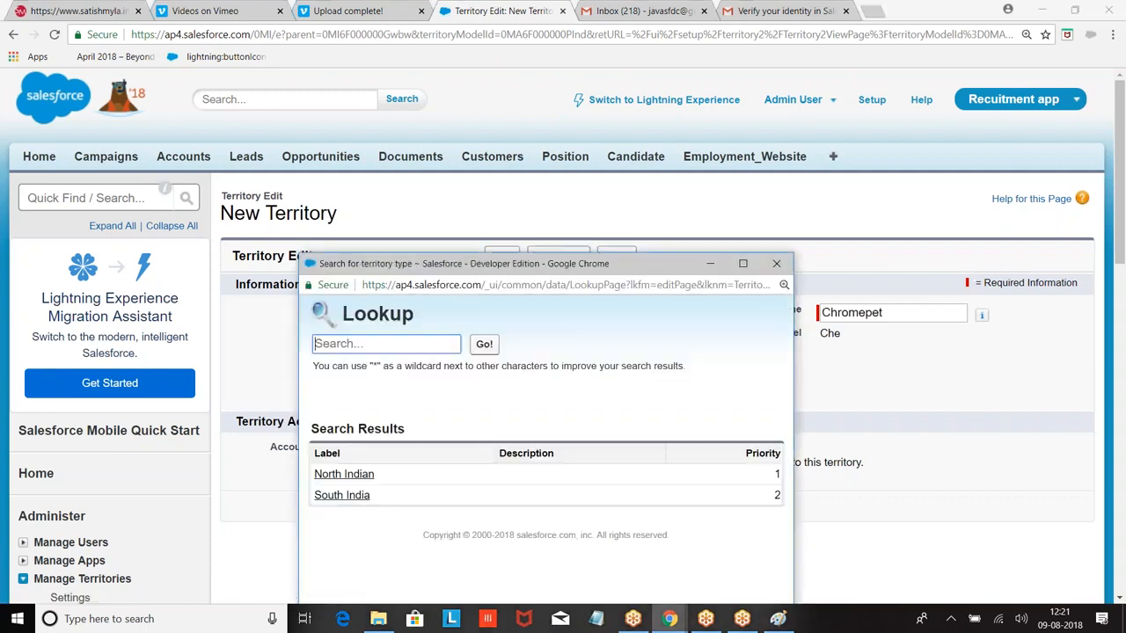
{"action": "left_click", "coordinate": [330, 495]}
{"action": "scroll", "coordinate": [677, 242], "scroll_direction": "down", "scroll_amount": 1}
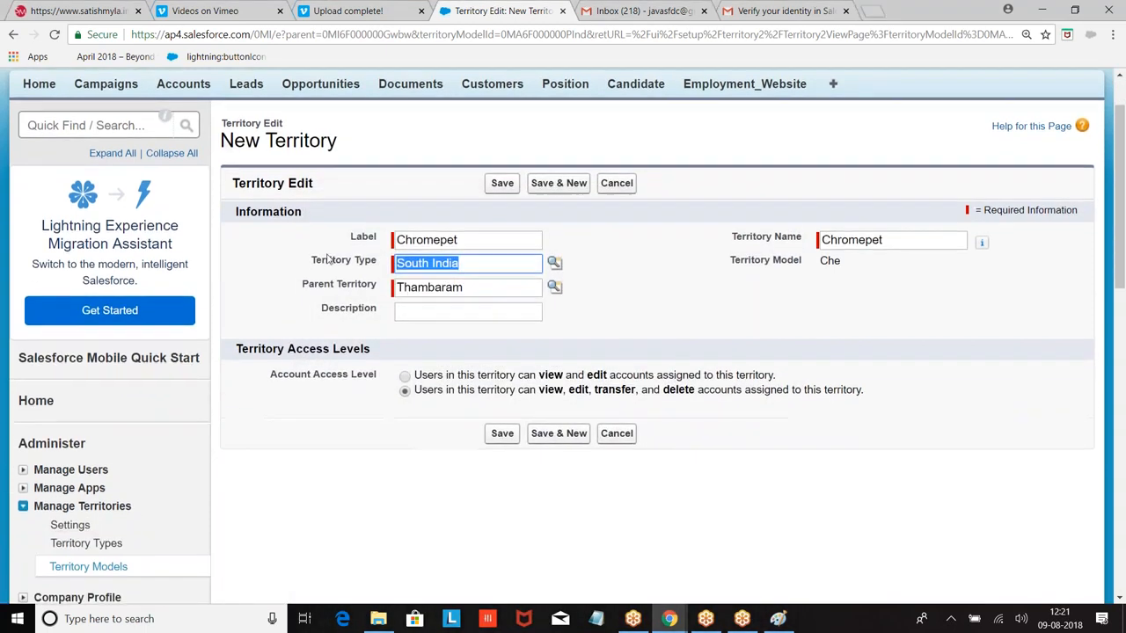
{"action": "left_click", "coordinate": [405, 375]}
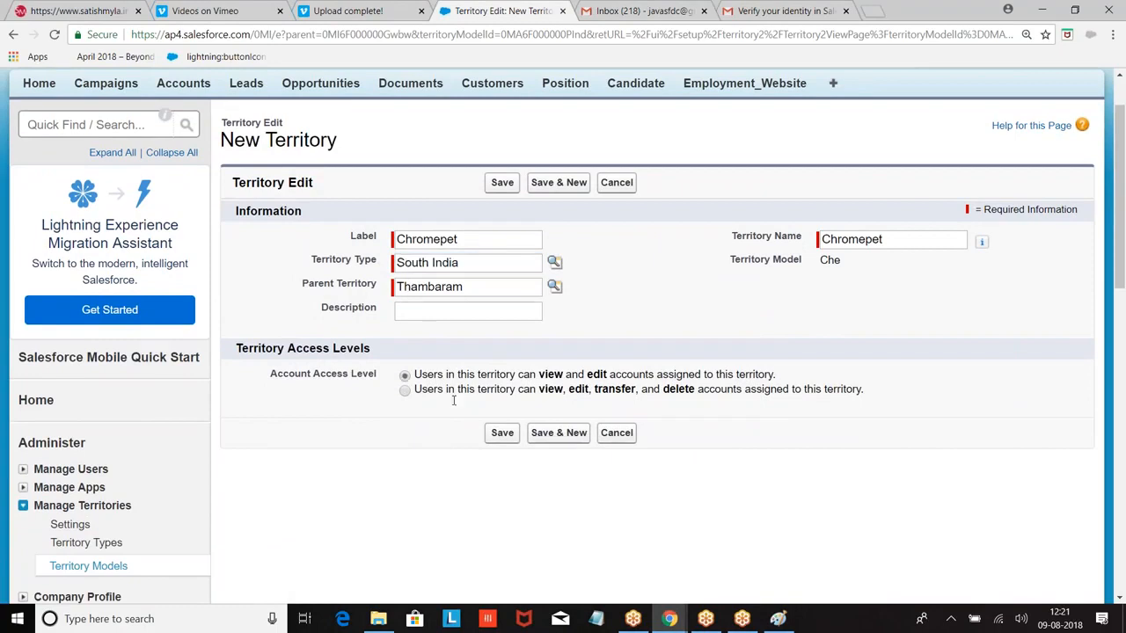
{"action": "left_click", "coordinate": [503, 432]}
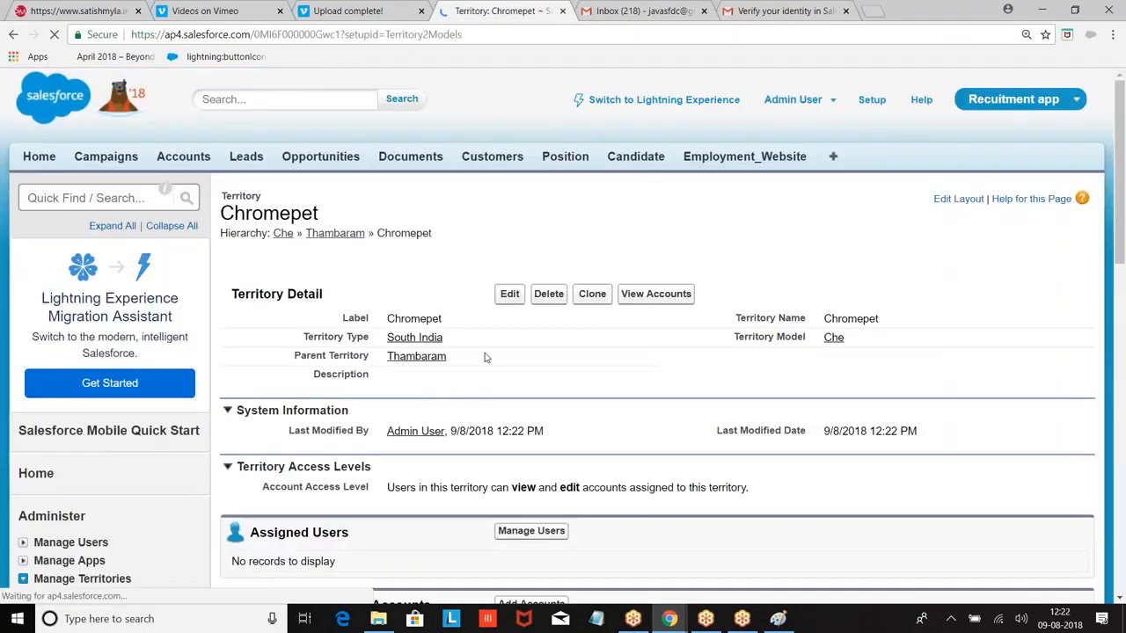
Step: Start a new child territory under Chromepet and label it Palengalutur
{"action": "scroll", "coordinate": [501, 322], "scroll_direction": "down", "scroll_amount": 4}
{"action": "scroll", "coordinate": [545, 264], "scroll_direction": "down", "scroll_amount": 3}
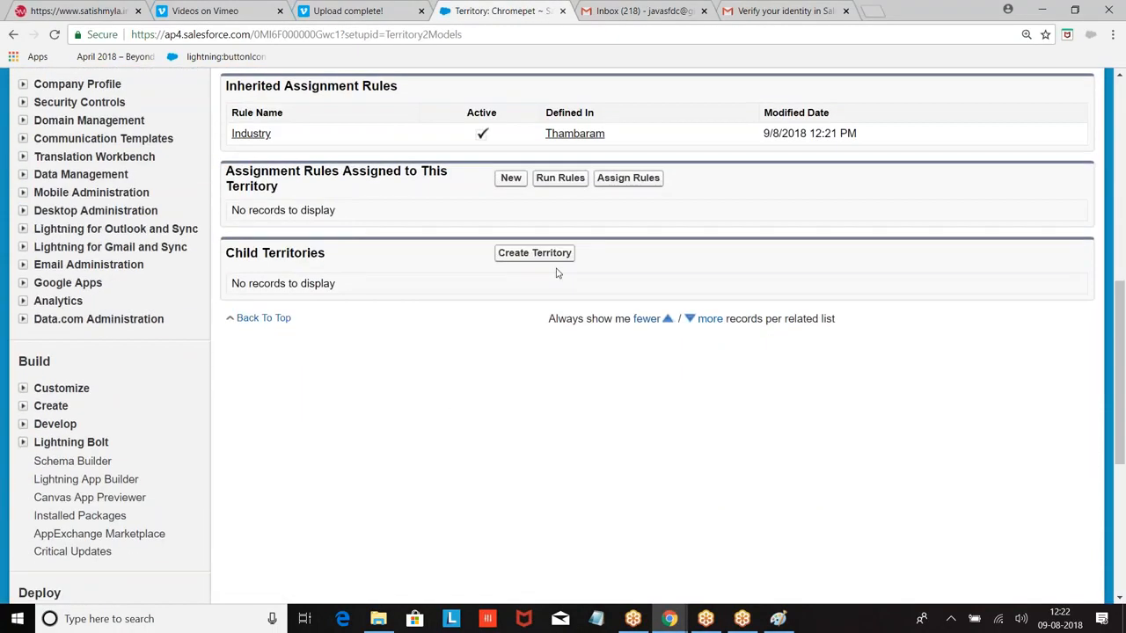
{"action": "left_click", "coordinate": [536, 252]}
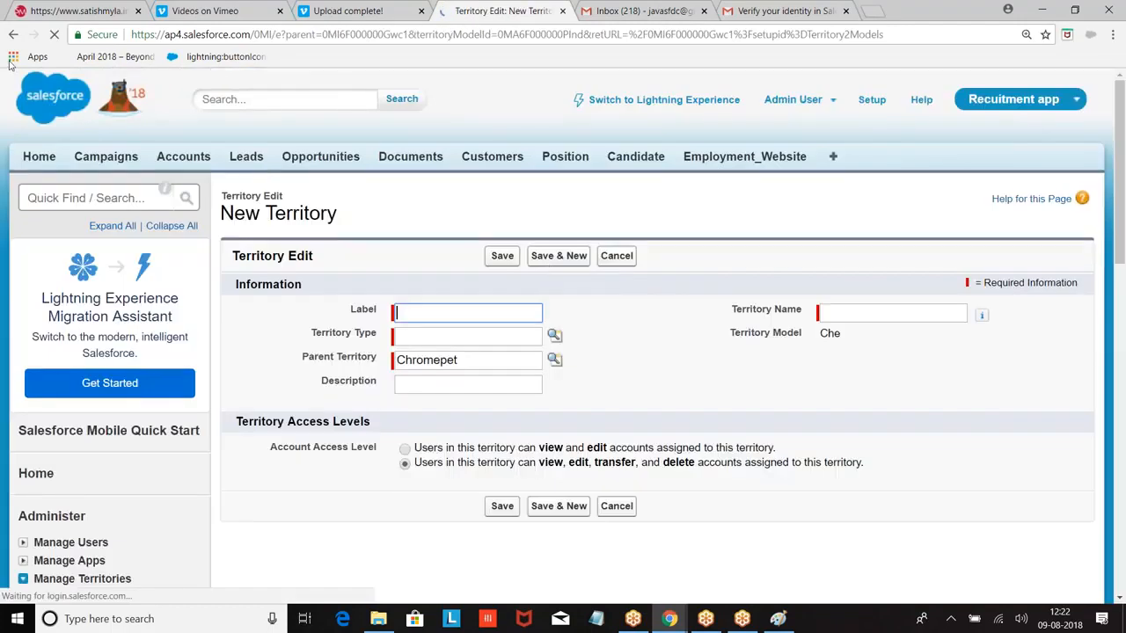
{"action": "left_click", "coordinate": [414, 311]}
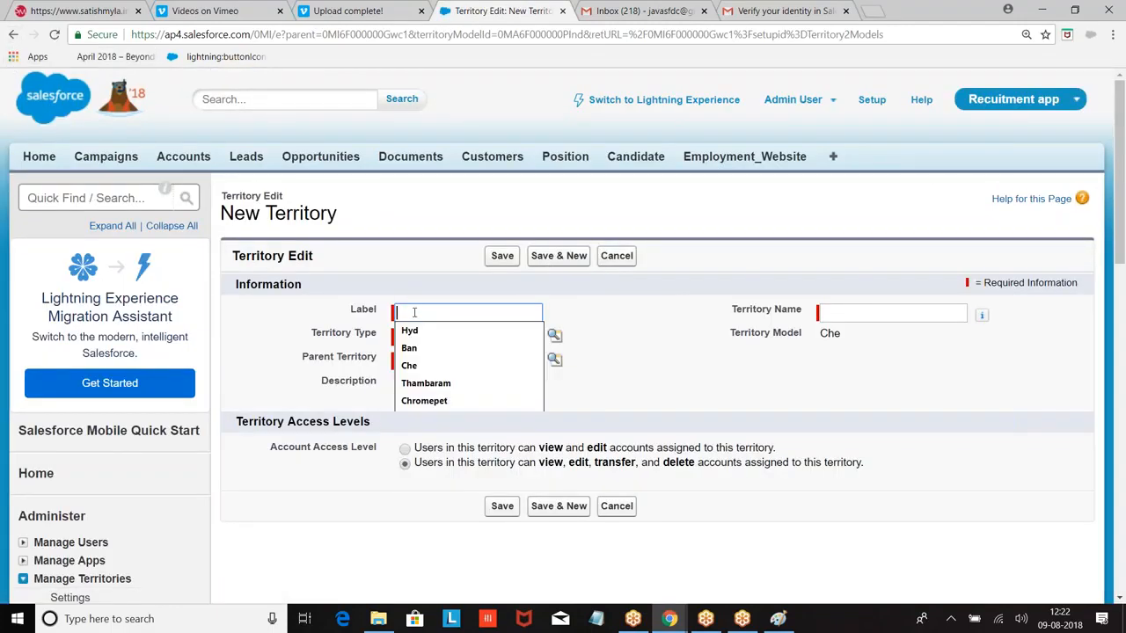
{"action": "type", "text": "Pa"}
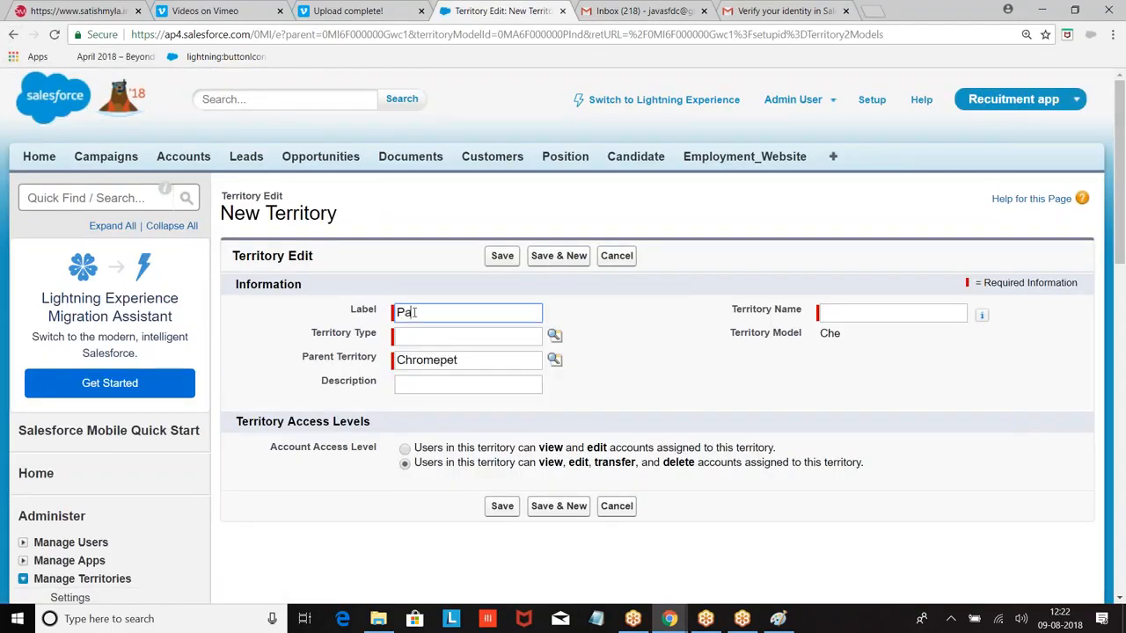
{"action": "type", "text": "langg"}
{"action": "key", "text": "BackSpace"}
{"action": "type", "text": "alutur"}
Step: Assign the South India territory type to Palengalutur and save the territory
{"action": "left_click", "coordinate": [555, 335]}
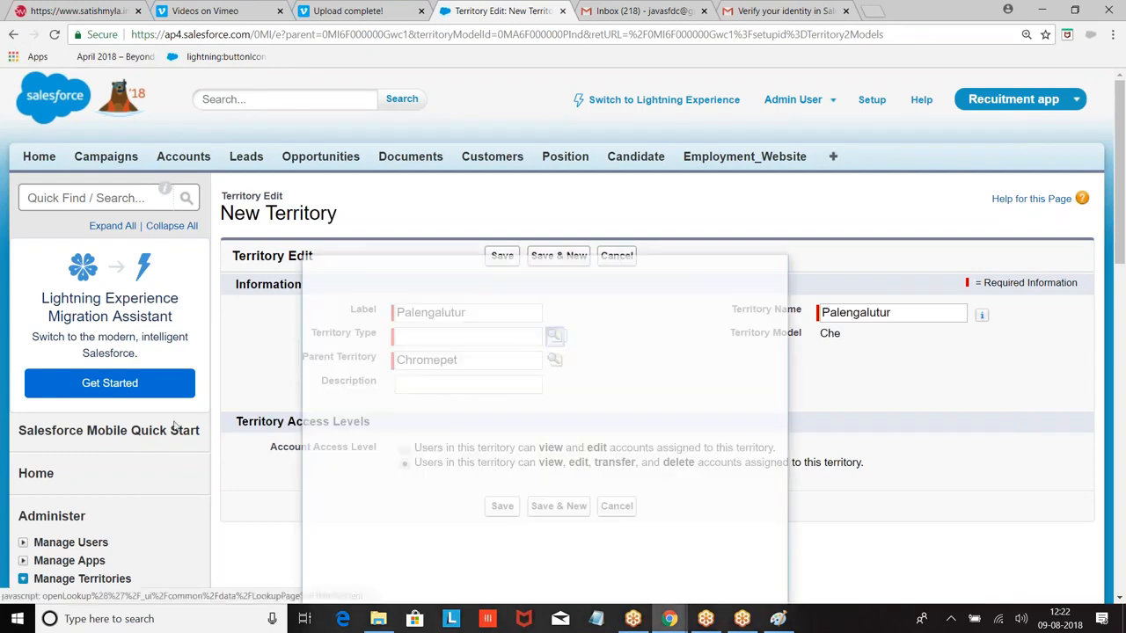
{"action": "left_click", "coordinate": [340, 496]}
{"action": "scroll", "coordinate": [520, 504], "scroll_direction": "down", "scroll_amount": 2}
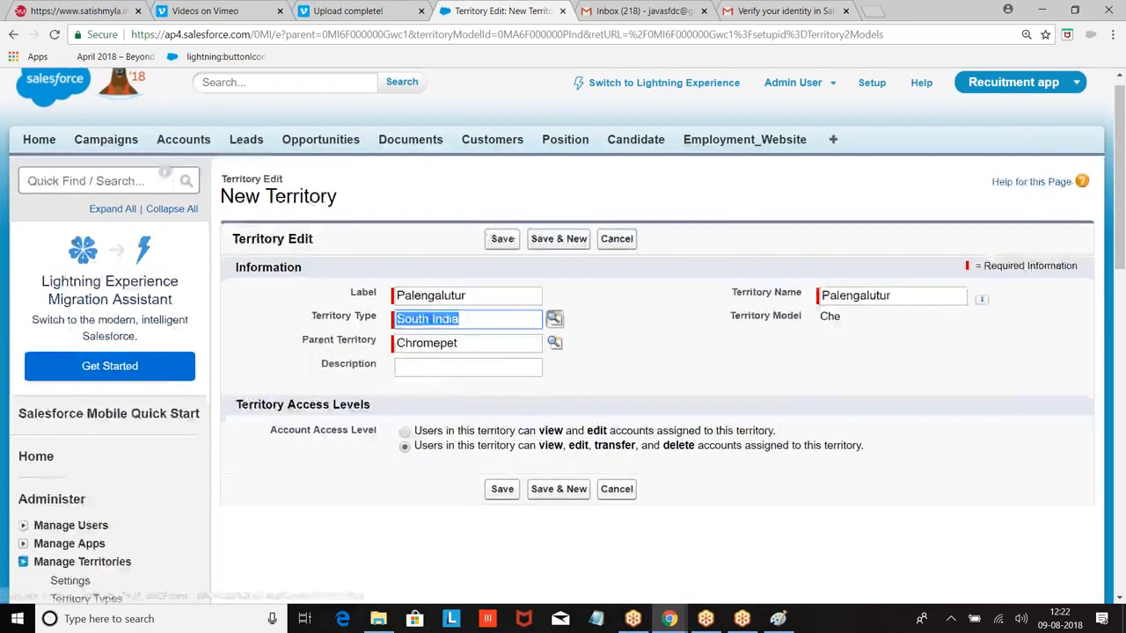
{"action": "left_click", "coordinate": [502, 433]}
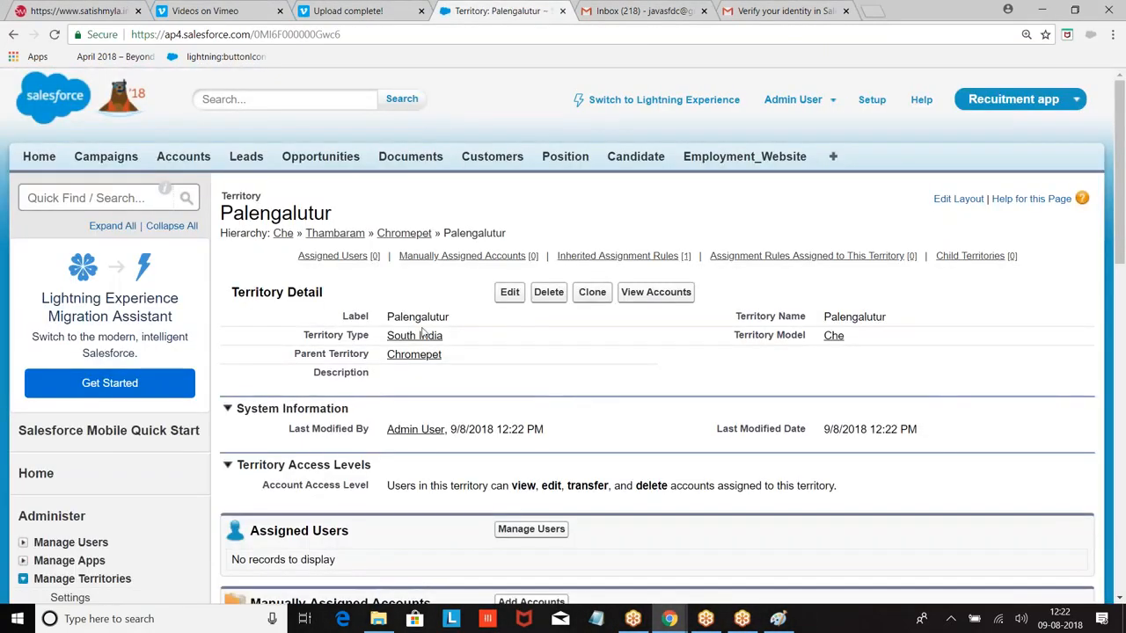
Step: Open the Che model's territory hierarchy and expand Thambaram and Chromepet to review their child territories
{"action": "left_click", "coordinate": [413, 337]}
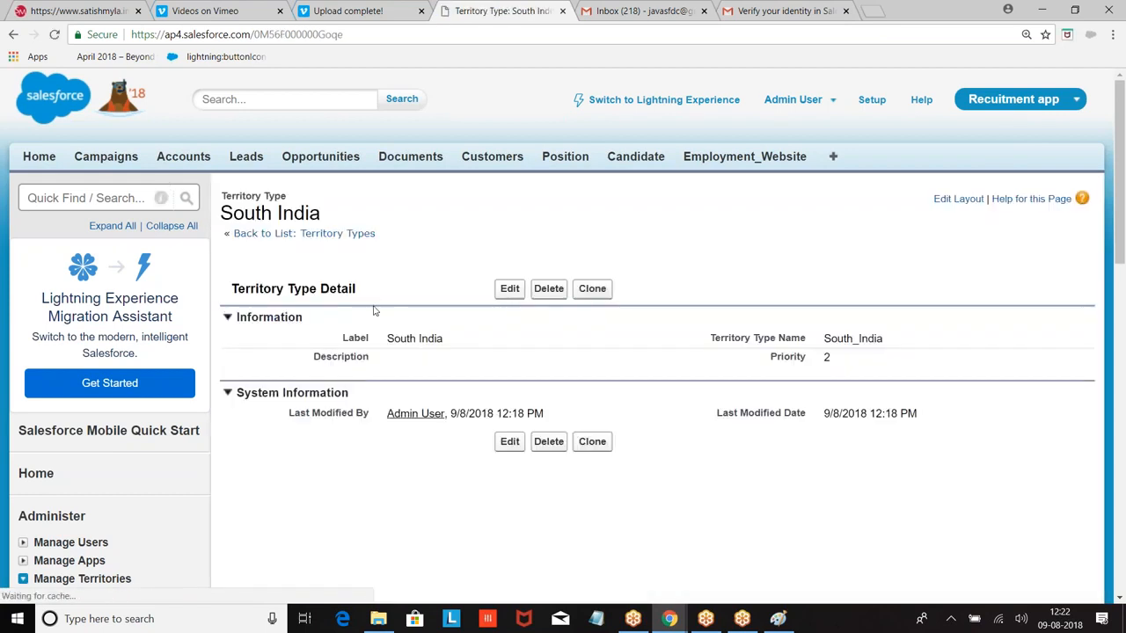
{"action": "scroll", "coordinate": [531, 344], "scroll_direction": "down", "scroll_amount": 4}
{"action": "left_click", "coordinate": [111, 353]}
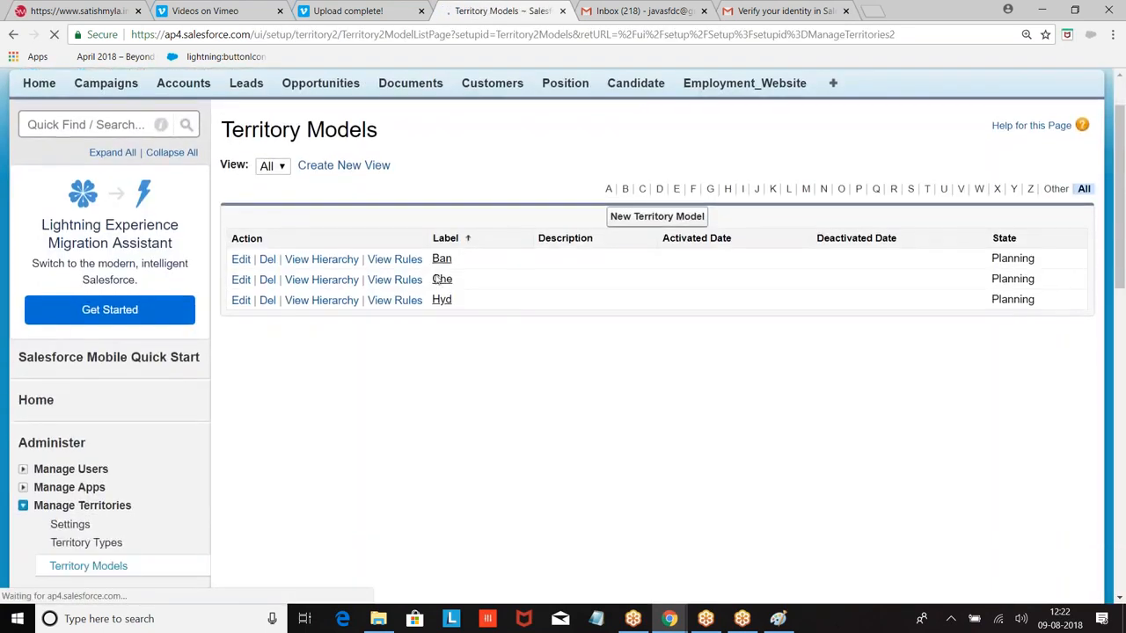
{"action": "left_click", "coordinate": [328, 282]}
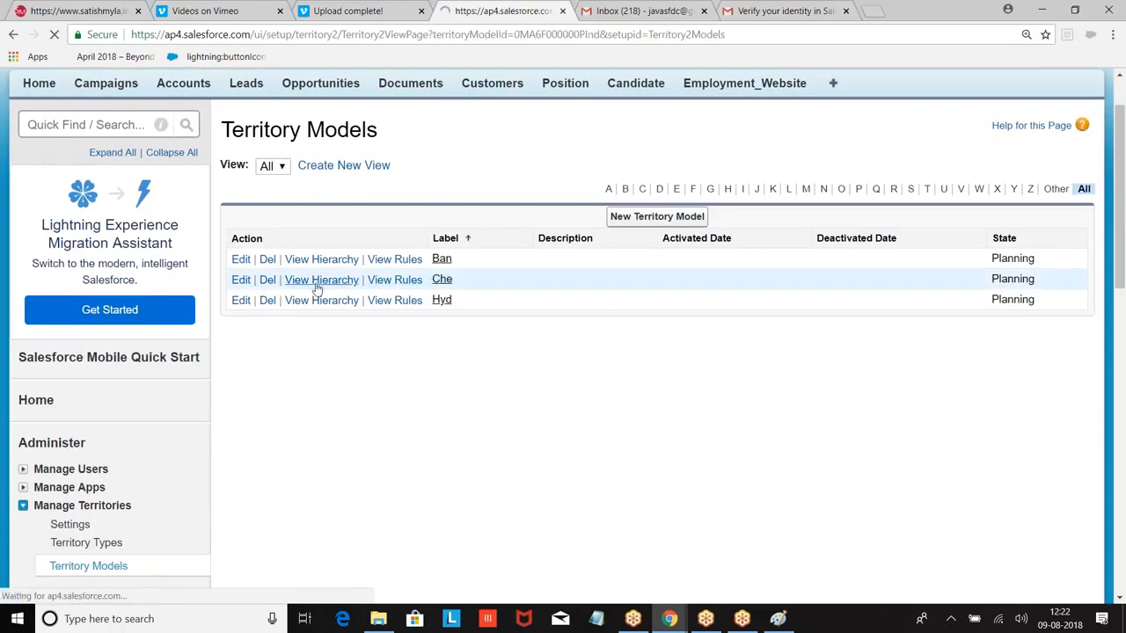
{"action": "scroll", "coordinate": [403, 269], "scroll_direction": "down", "scroll_amount": 3}
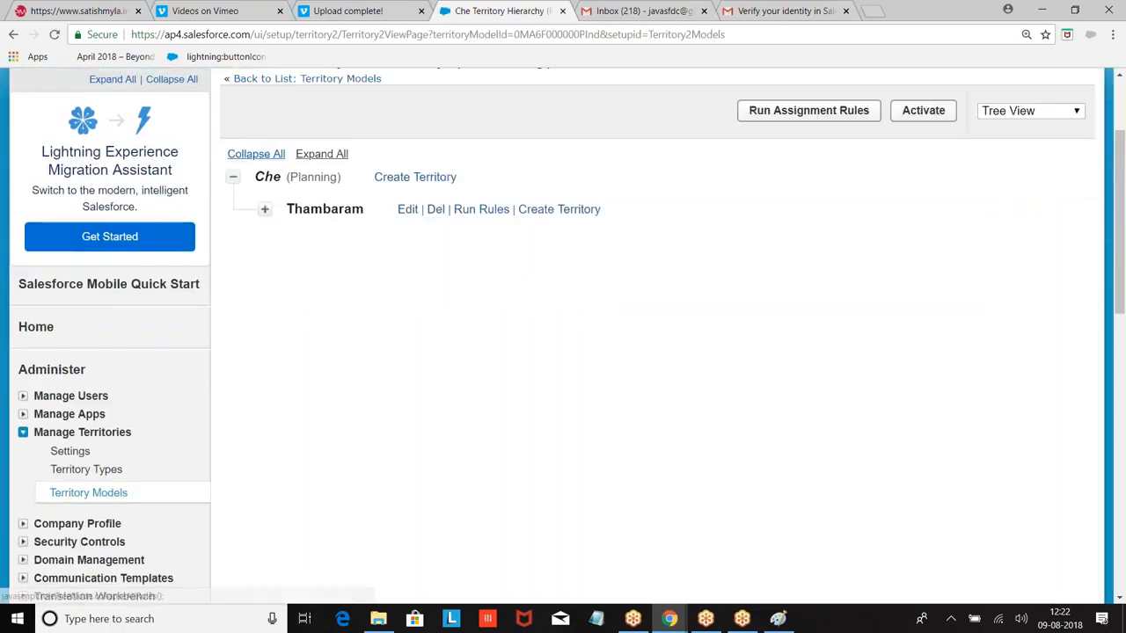
{"action": "left_click", "coordinate": [264, 211]}
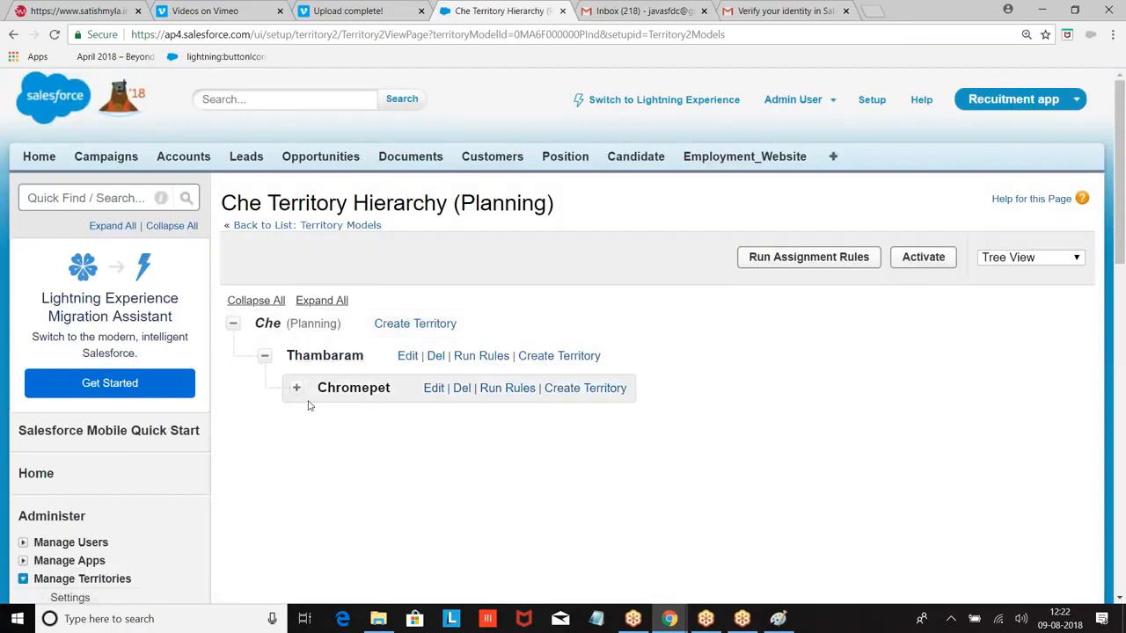
{"action": "left_click", "coordinate": [298, 389]}
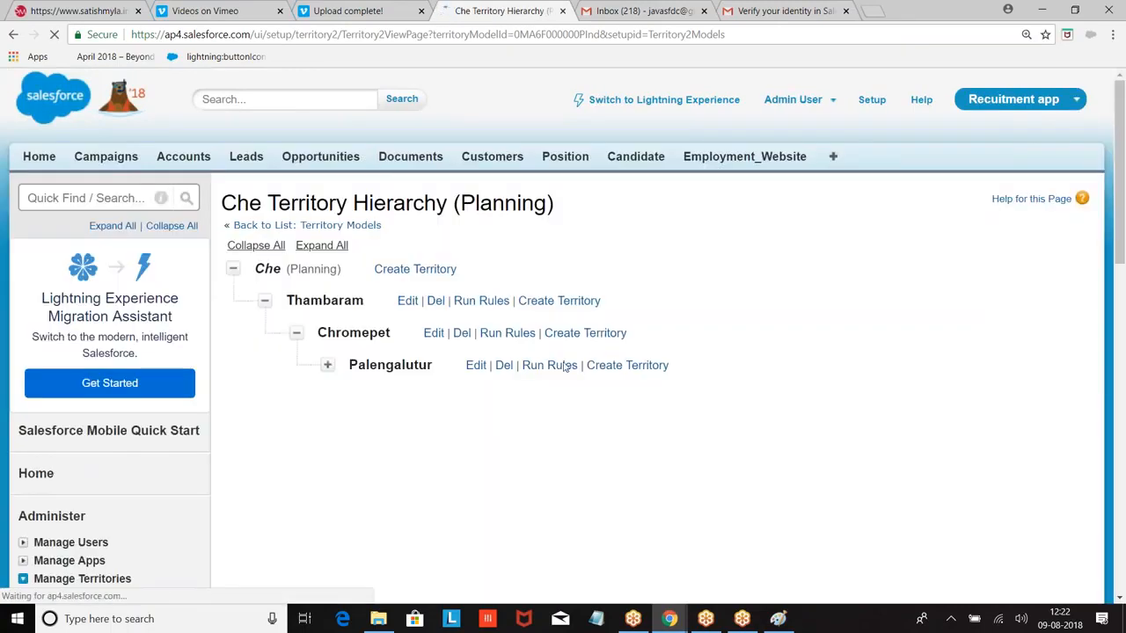
Step: Leave the Che territory hierarchy and return to the Setup home page
{"action": "scroll", "coordinate": [565, 367], "scroll_direction": "down", "scroll_amount": 1}
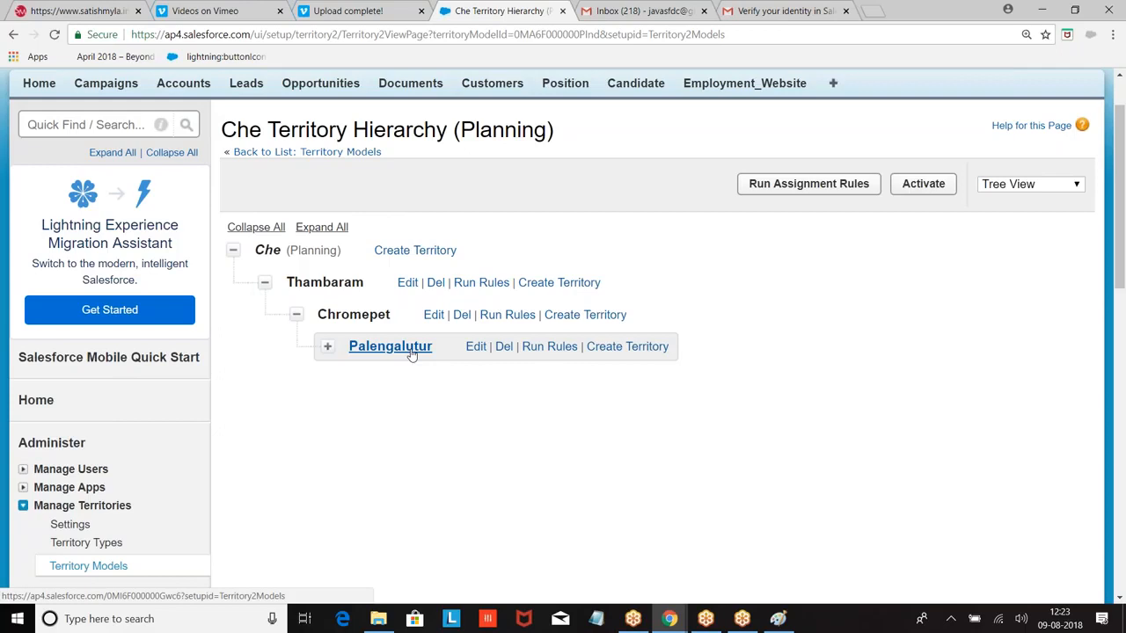
{"action": "scroll", "coordinate": [572, 404], "scroll_direction": "up", "scroll_amount": 1}
{"action": "scroll", "coordinate": [730, 459], "scroll_direction": "down", "scroll_amount": 3}
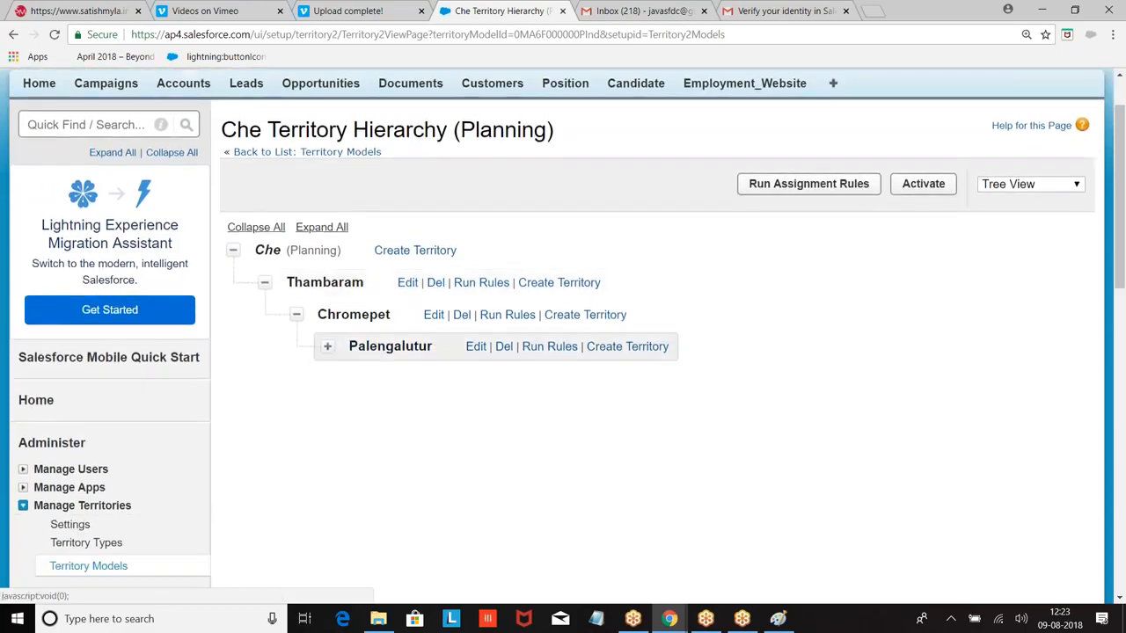
{"action": "scroll", "coordinate": [730, 458], "scroll_direction": "up", "scroll_amount": 3}
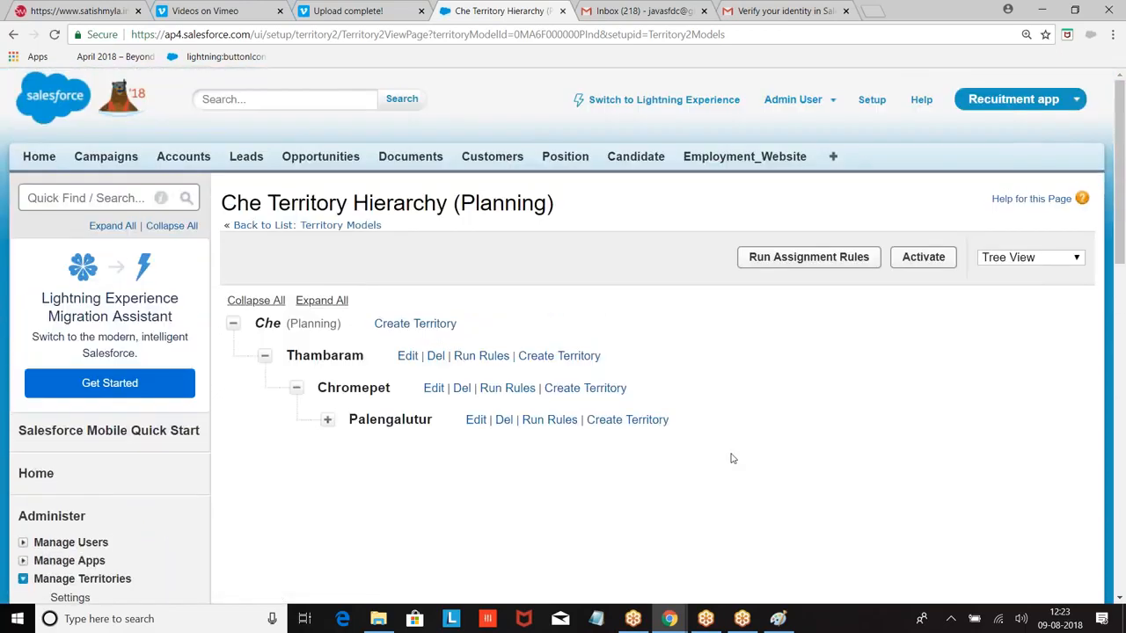
{"action": "left_click", "coordinate": [871, 100]}
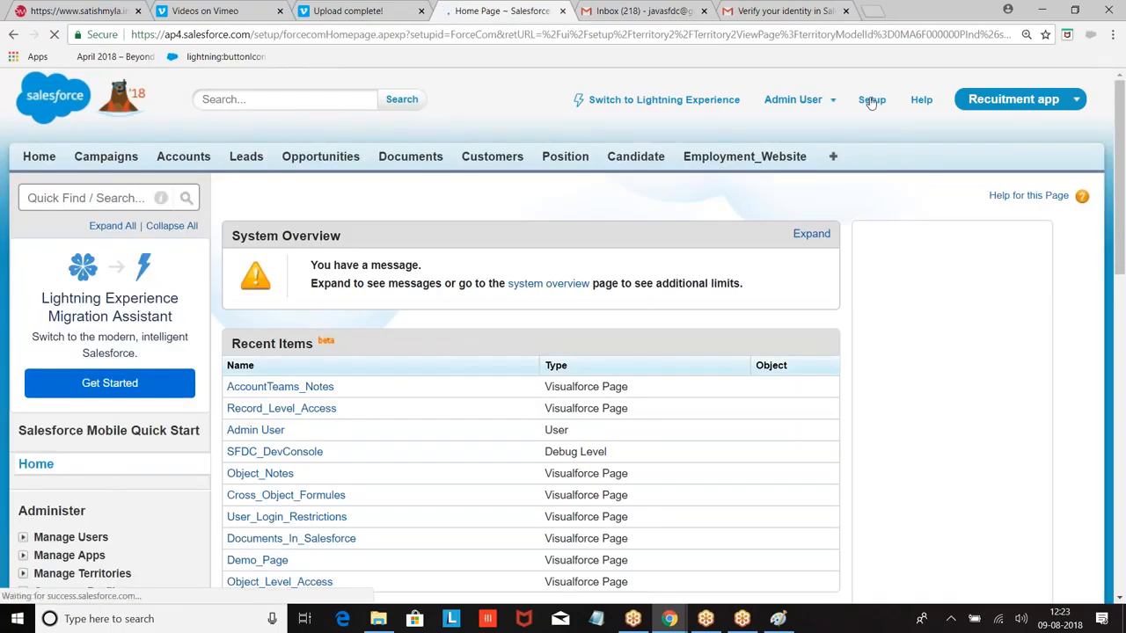